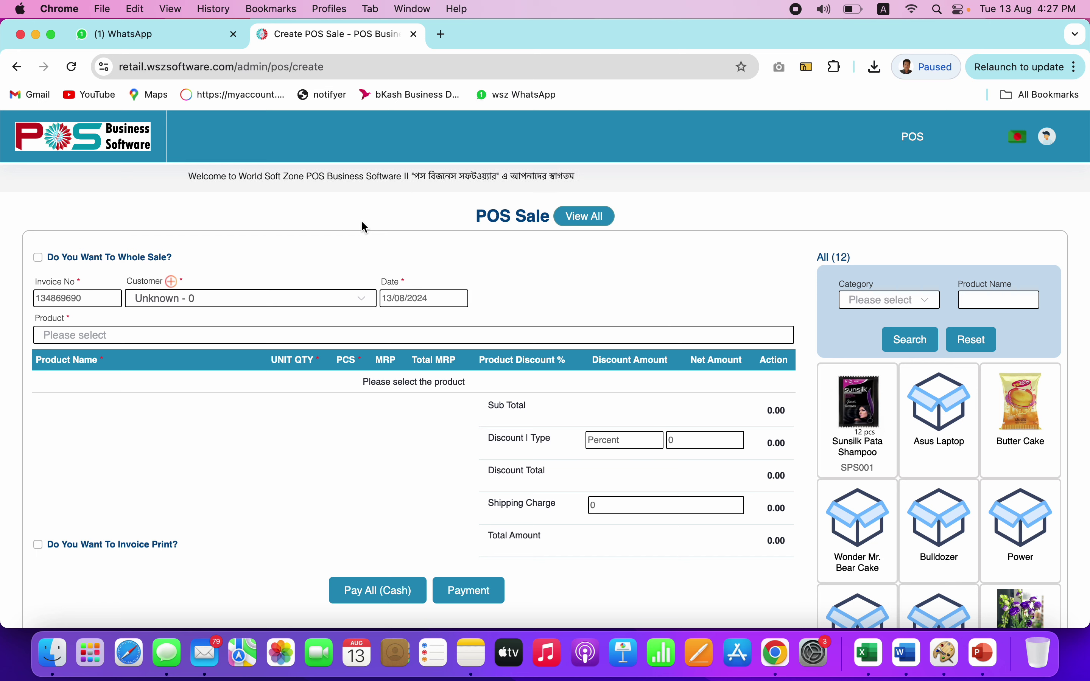
Go from the dashboard to the sales pages and open the branch choices.
click(69, 137)
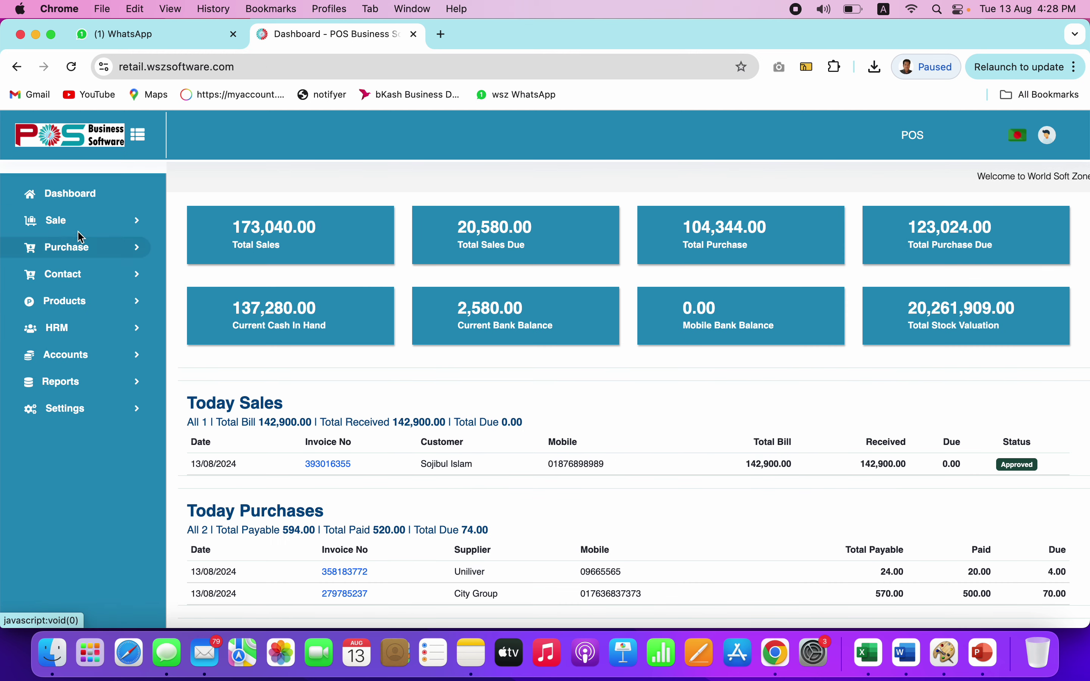
click(92, 225)
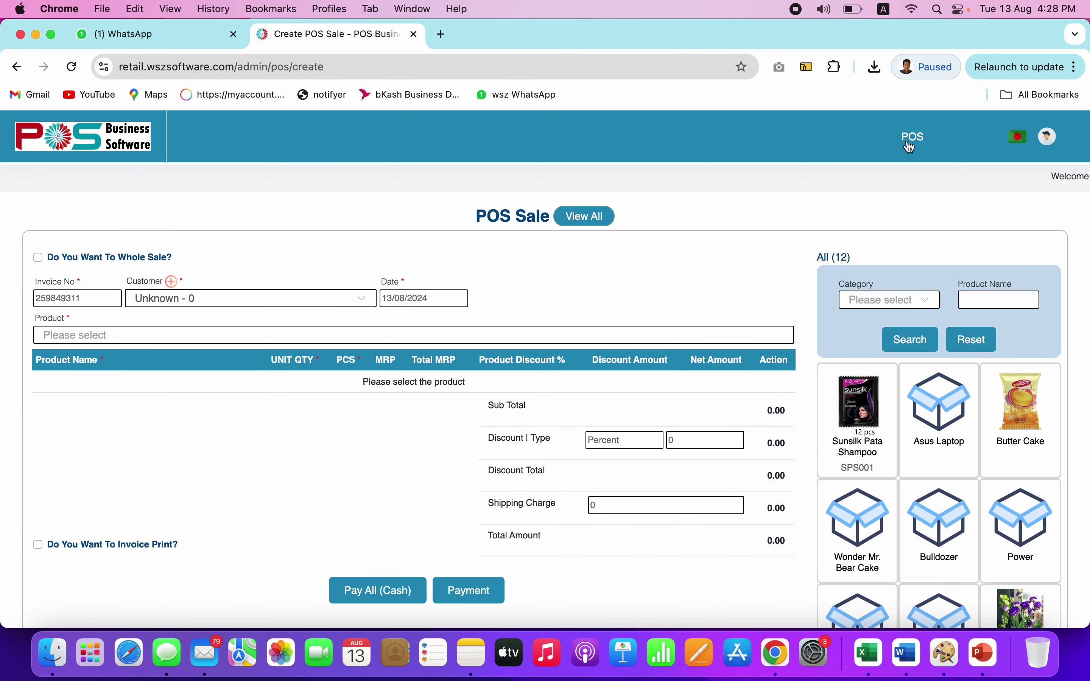
click(966, 144)
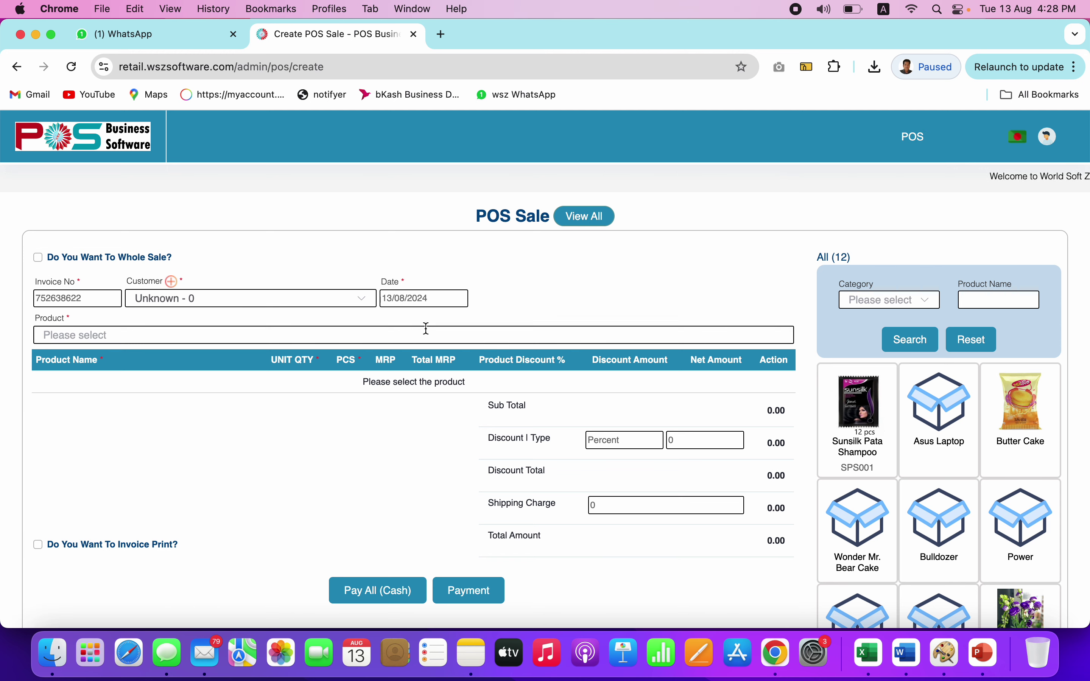
Add Sunsilk Pata Shampoo and Butter Cake as a trial, then remove both lines.
scroll(739, 424, down, 5)
scroll(739, 424, up, 5)
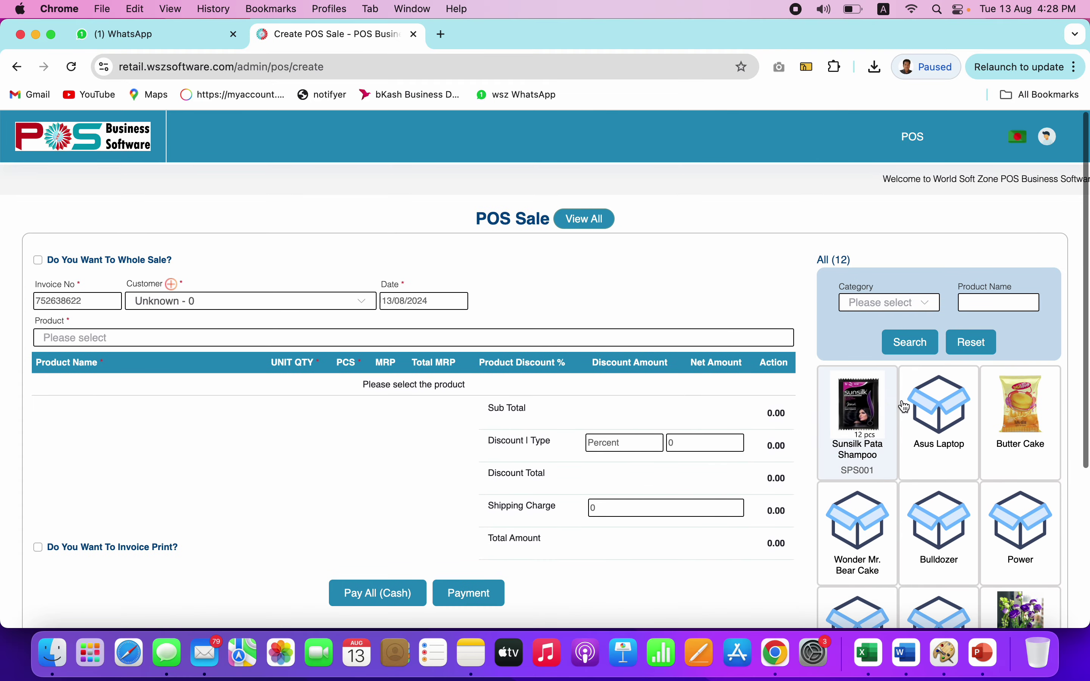
click(870, 426)
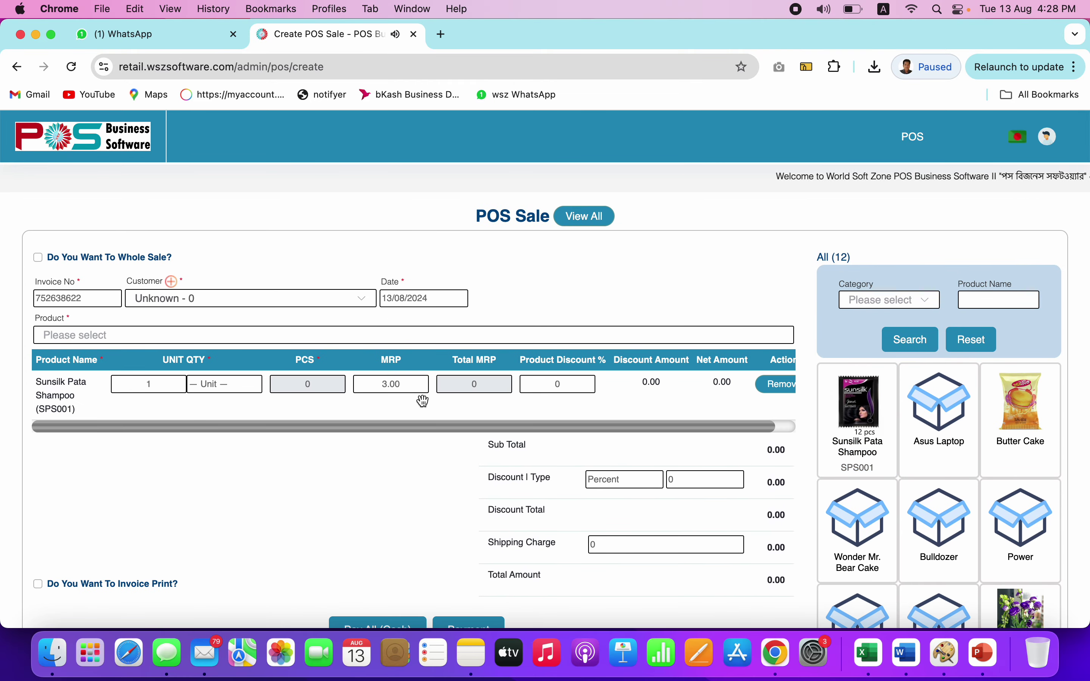
click(1020, 429)
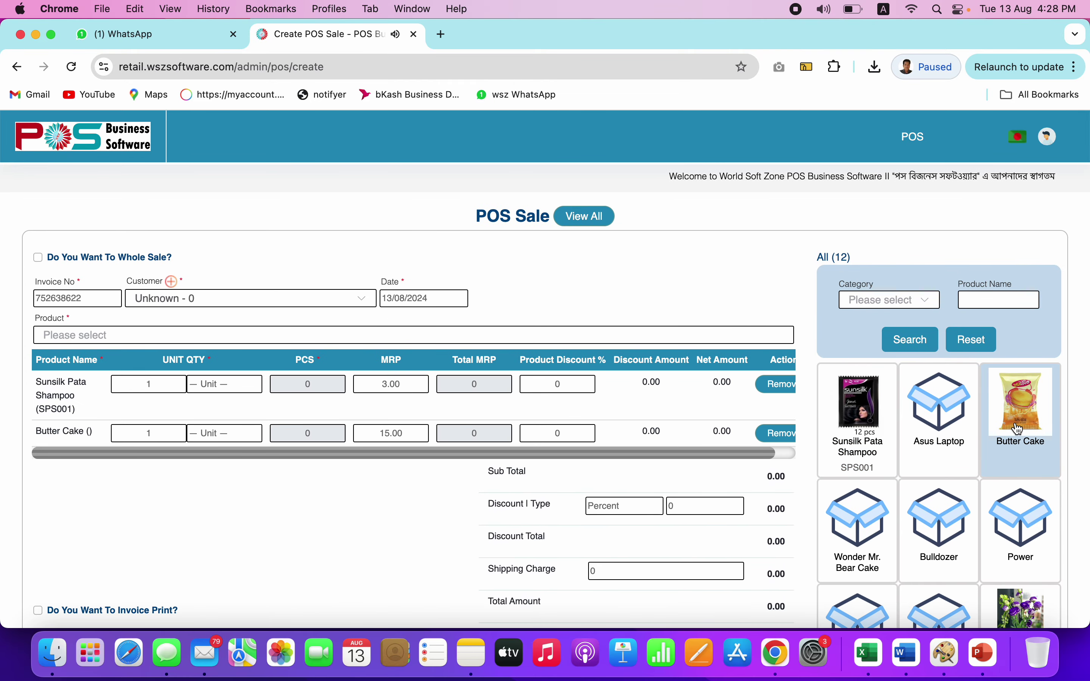
click(782, 391)
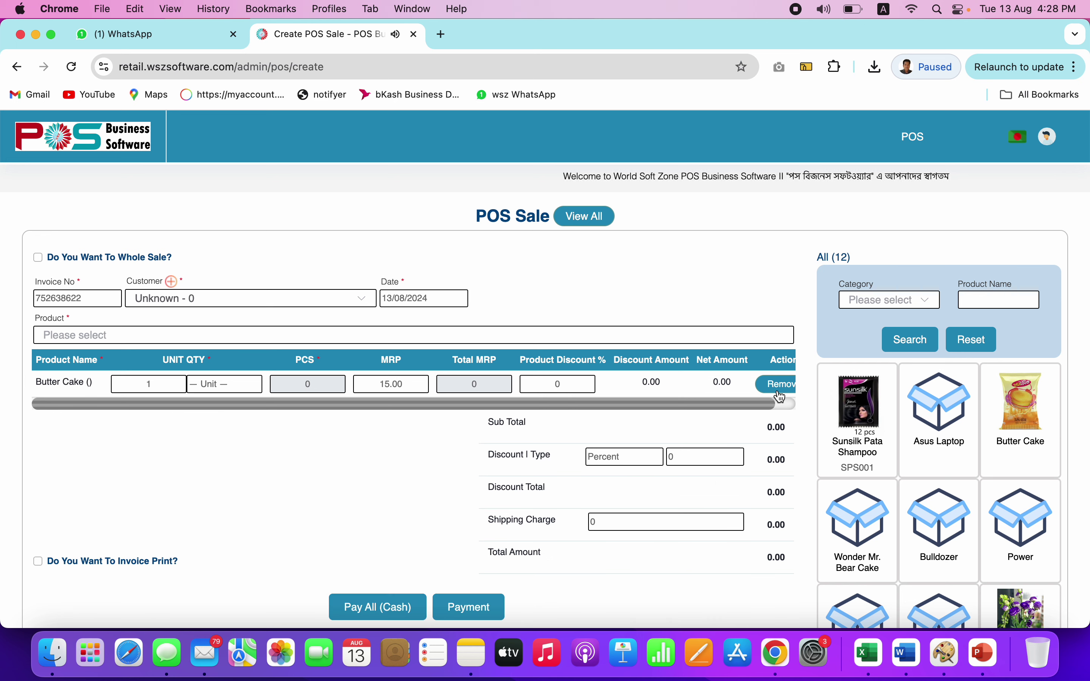
click(782, 388)
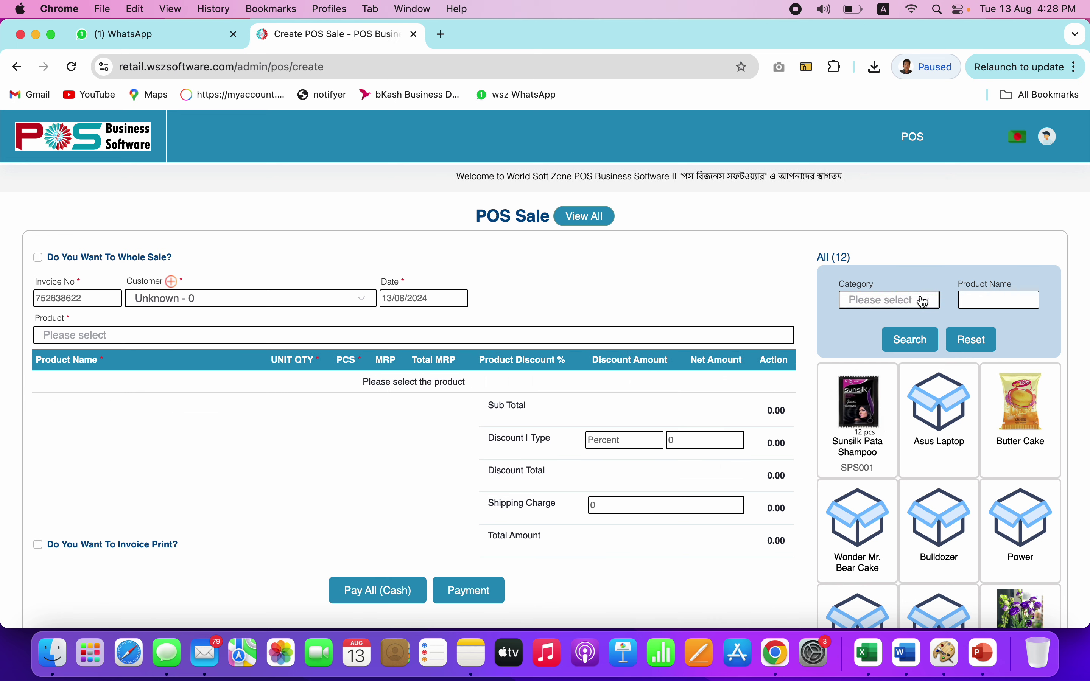
Filter the product list by the Shampoo category, then by Cosmetics.
click(890, 300)
click(890, 466)
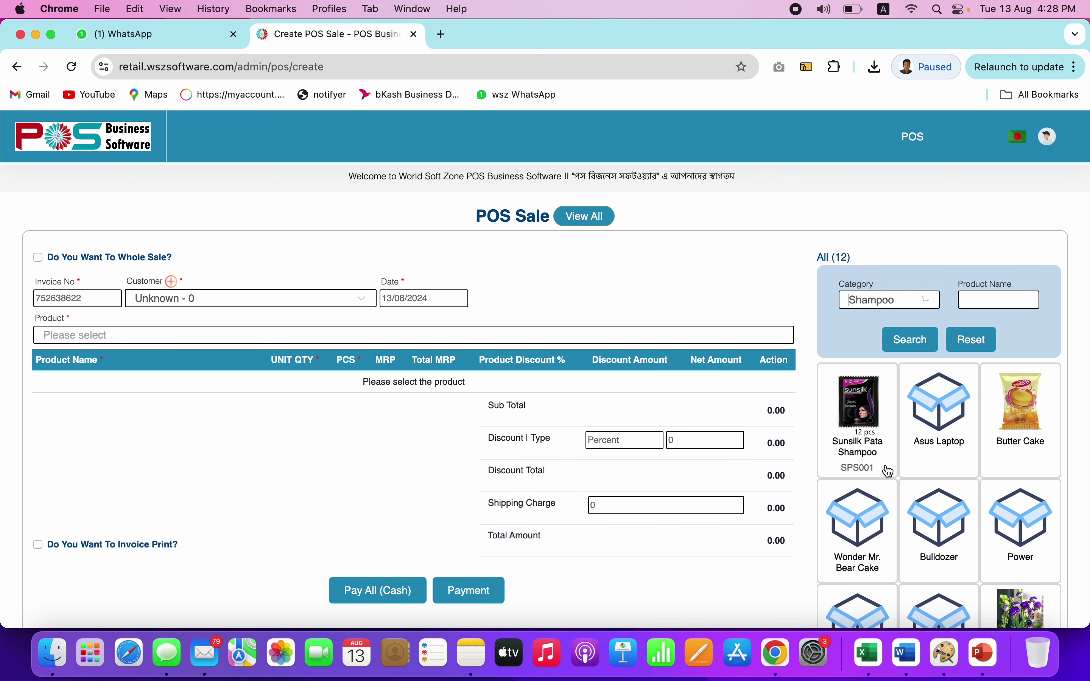
click(910, 341)
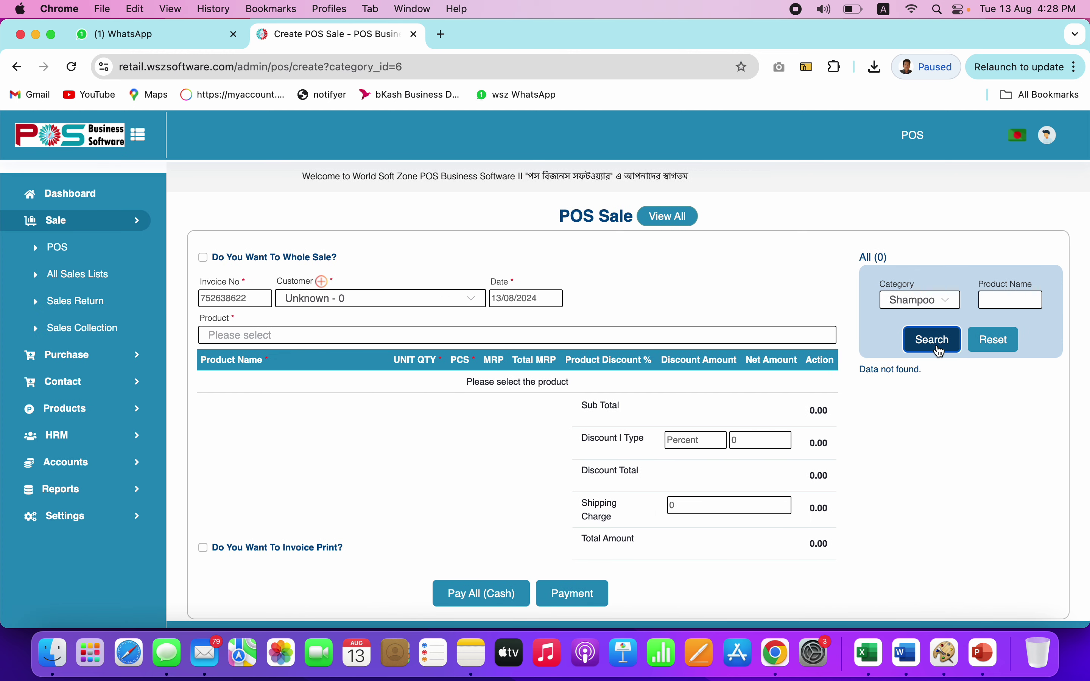
click(947, 308)
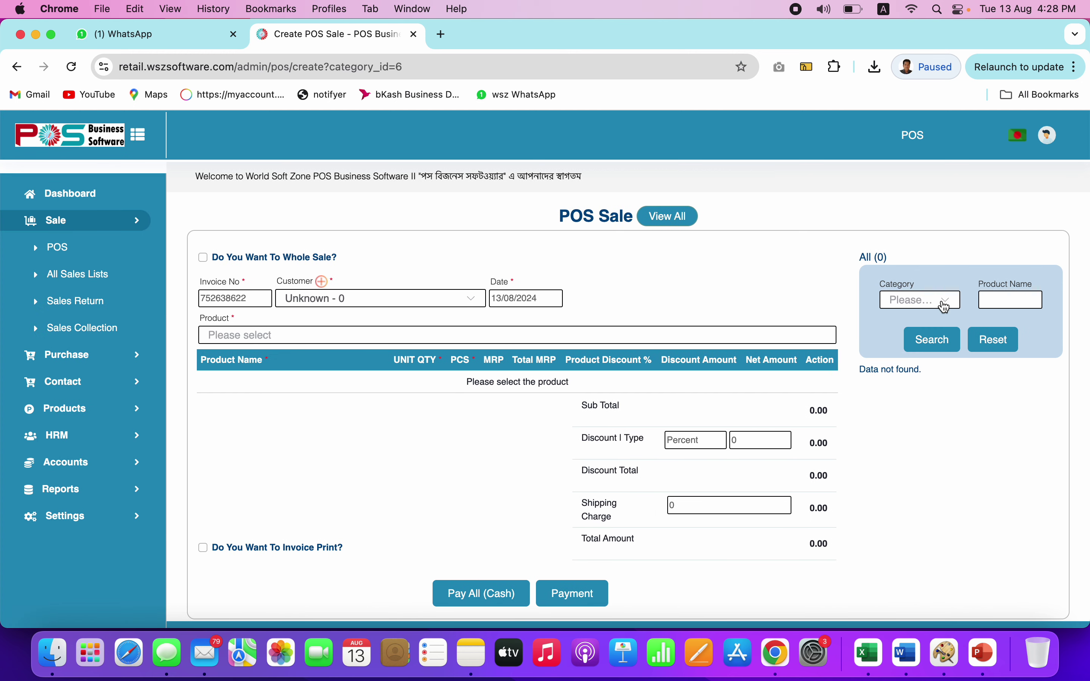
click(946, 308)
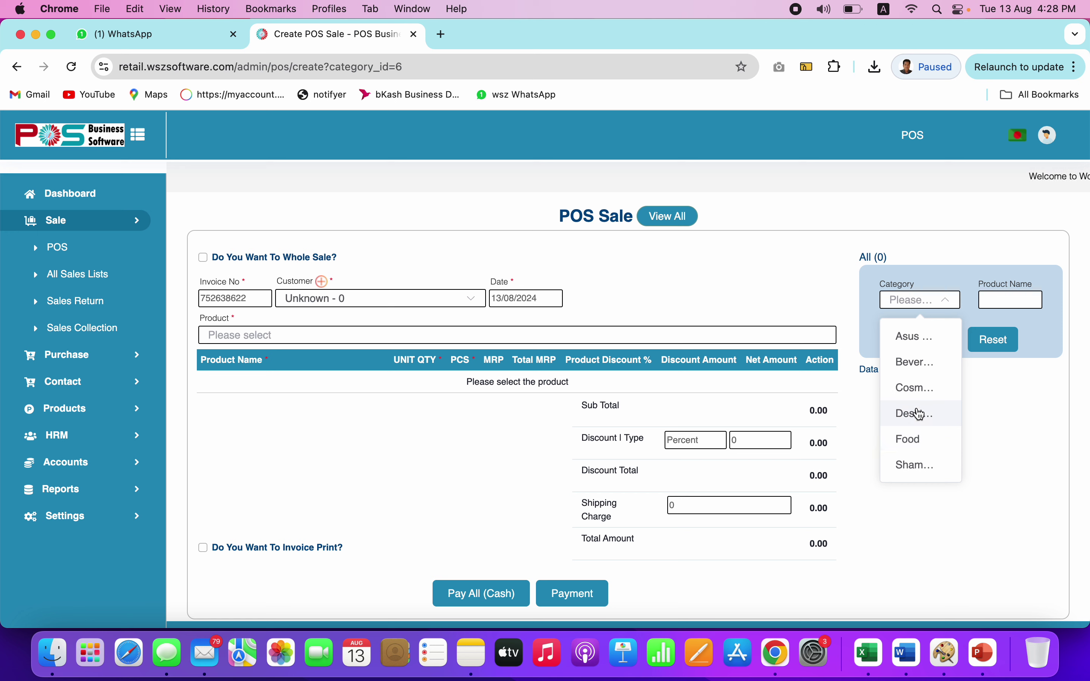
click(915, 388)
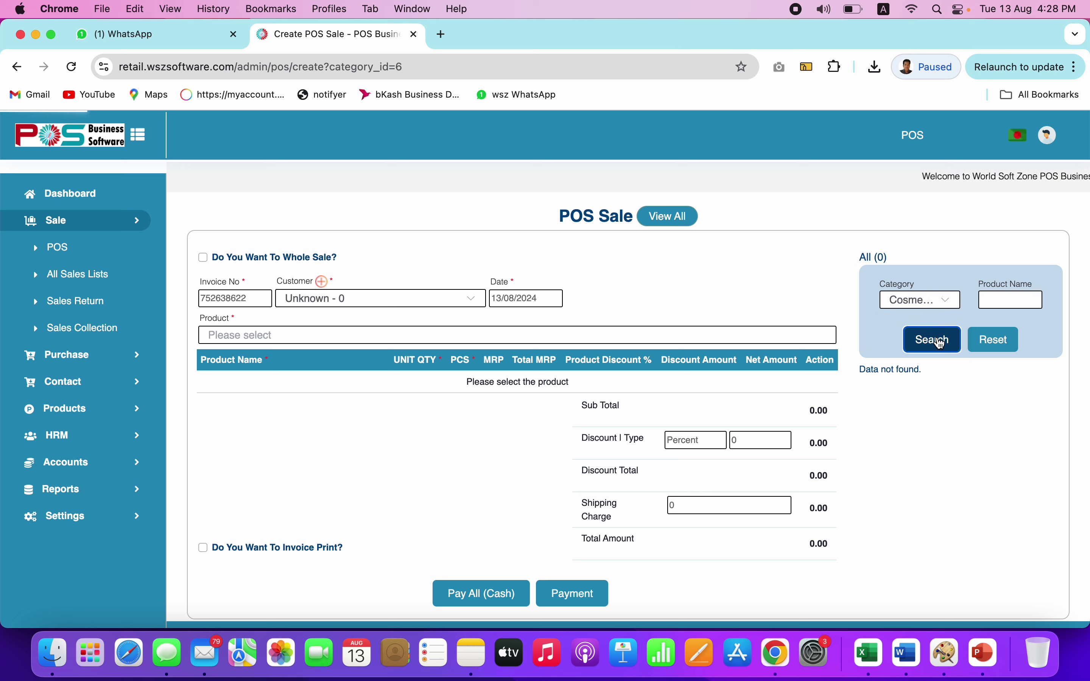
click(941, 343)
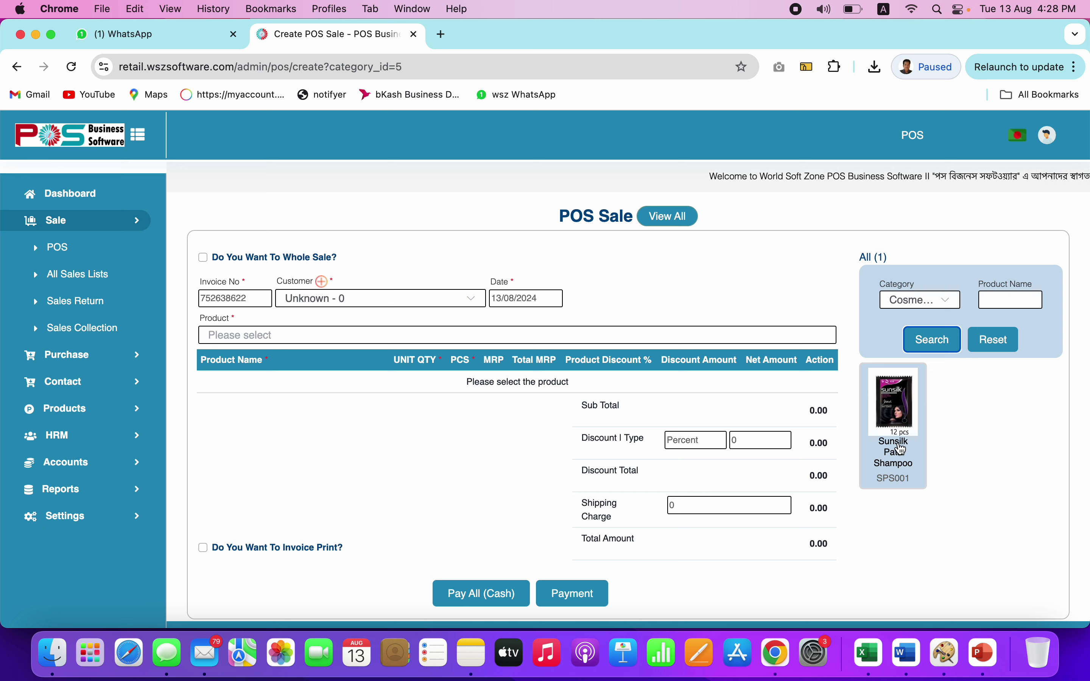
Clear the category filter and reset the product list to show all products.
click(949, 300)
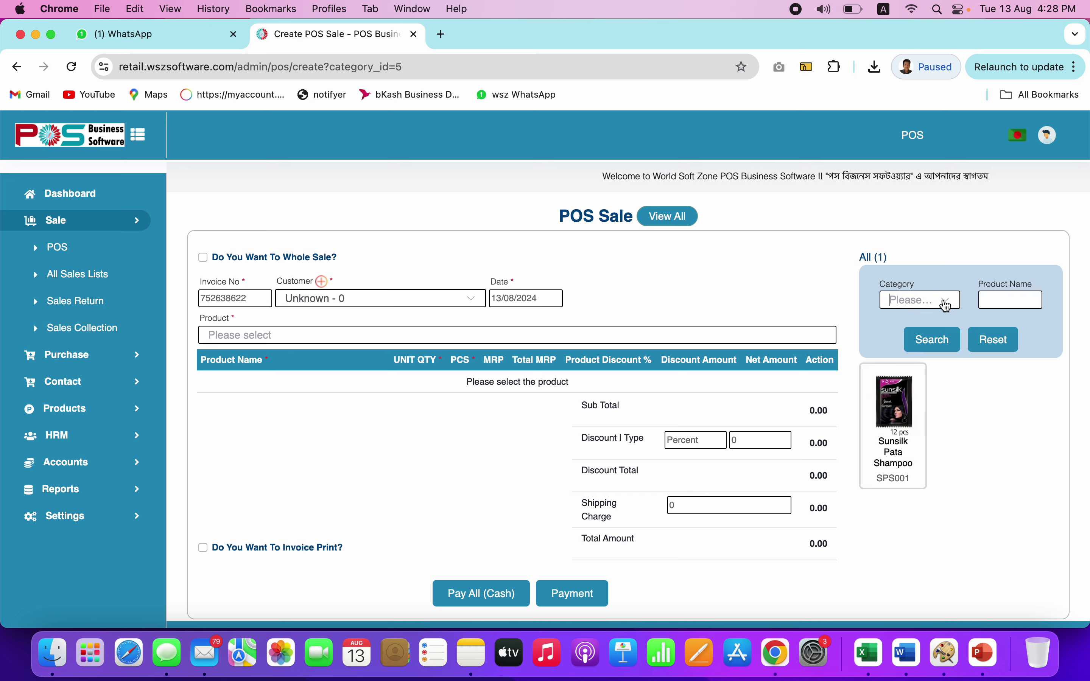
click(948, 303)
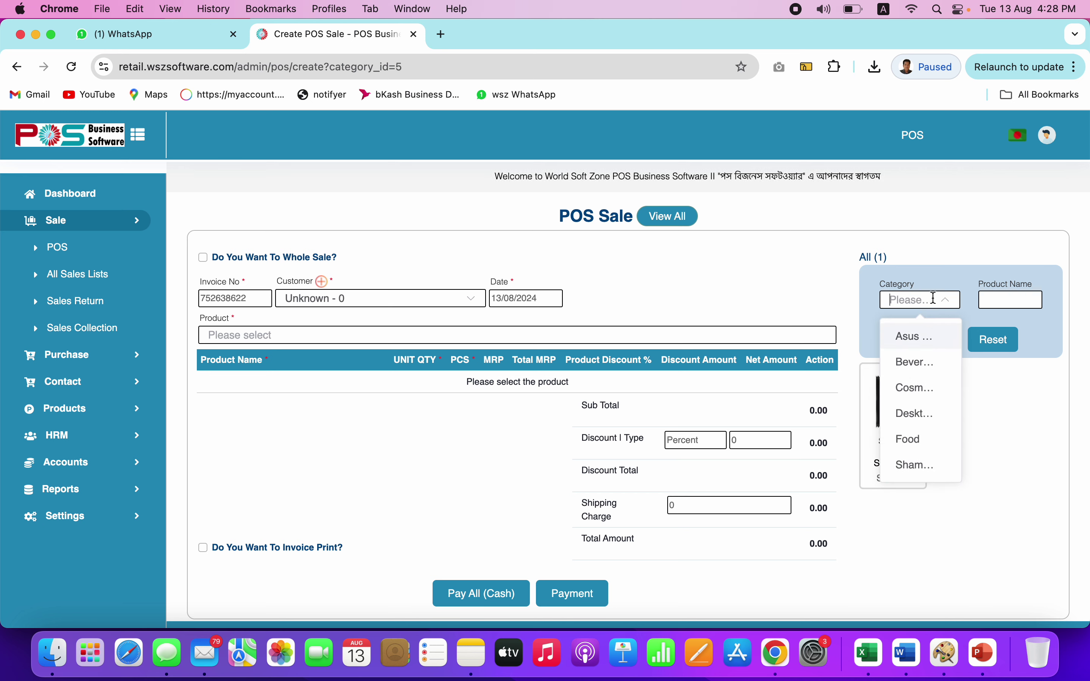
click(942, 257)
click(896, 300)
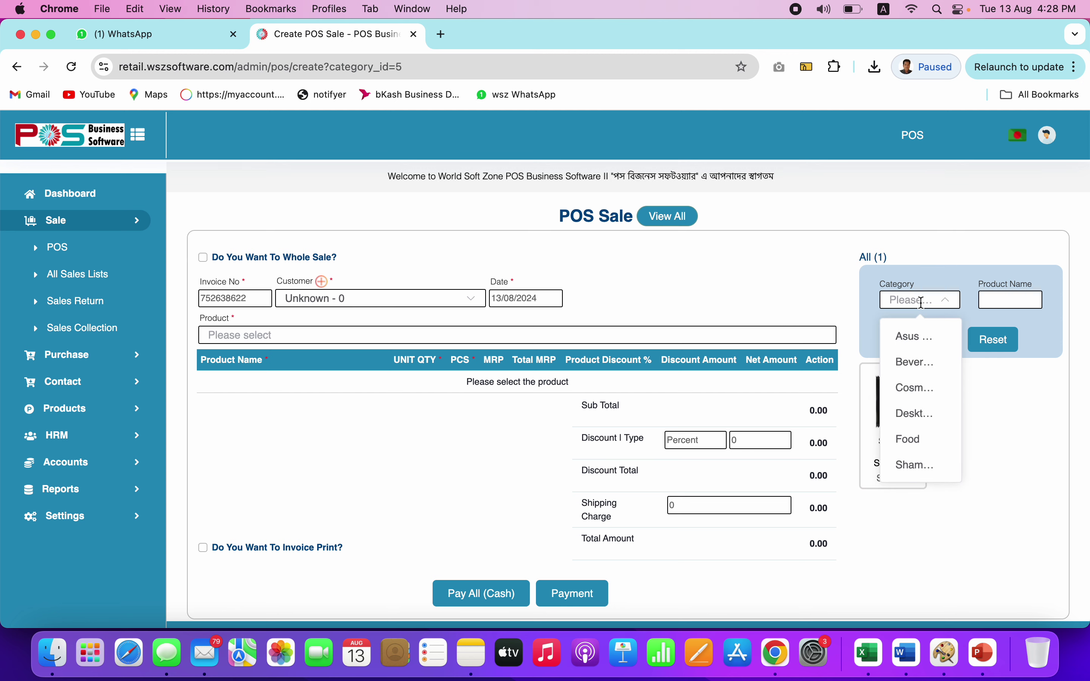
click(996, 343)
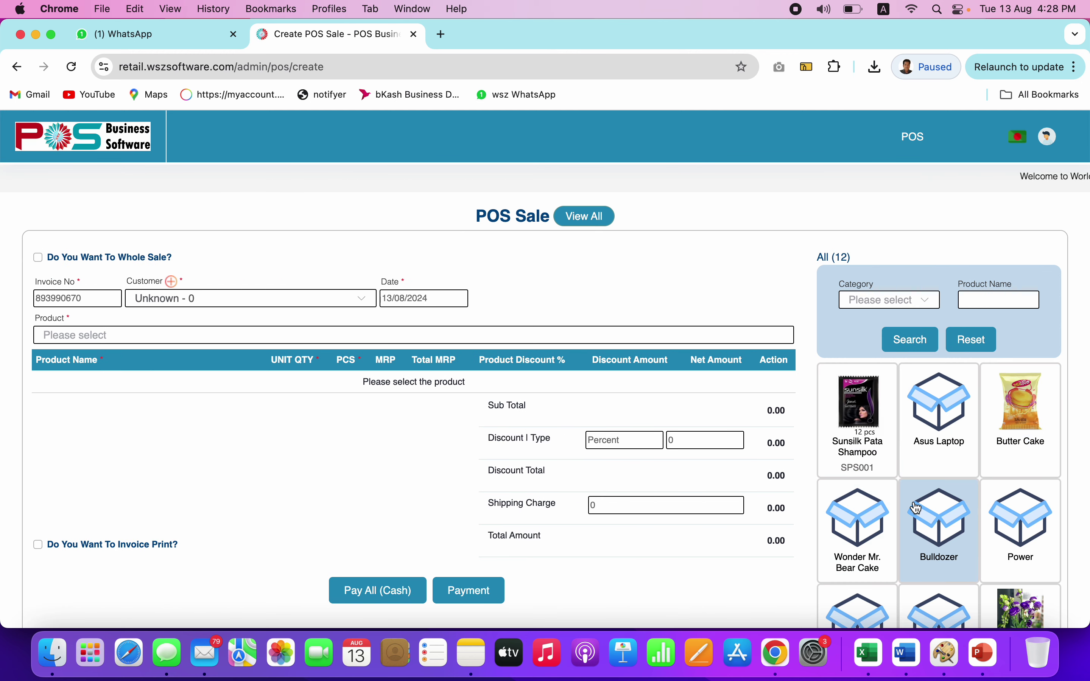
click(924, 300)
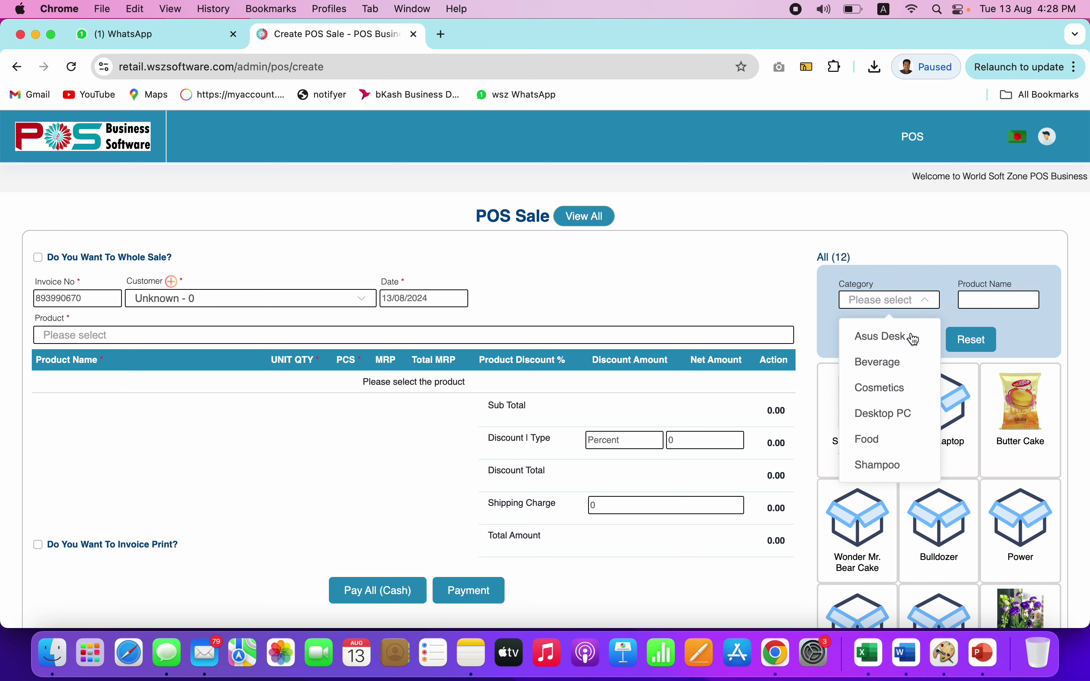
click(882, 248)
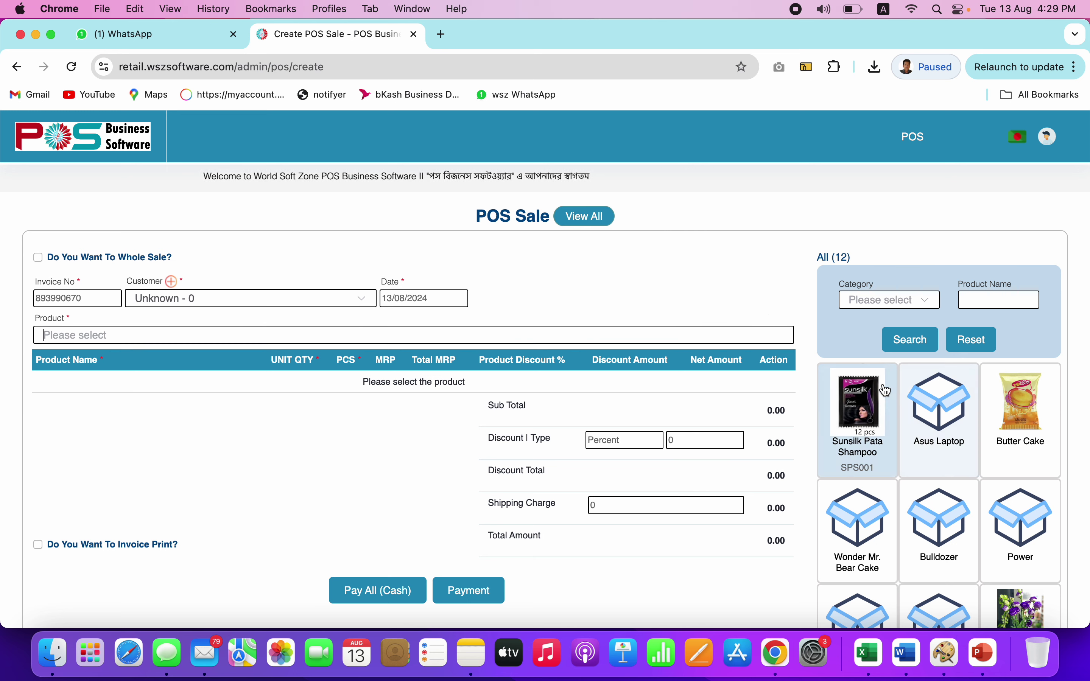
Search 'sun' in the Product field and add Sunsilk Pata Shampoo (SPS001) to the sale.
click(530, 342)
text(sun)
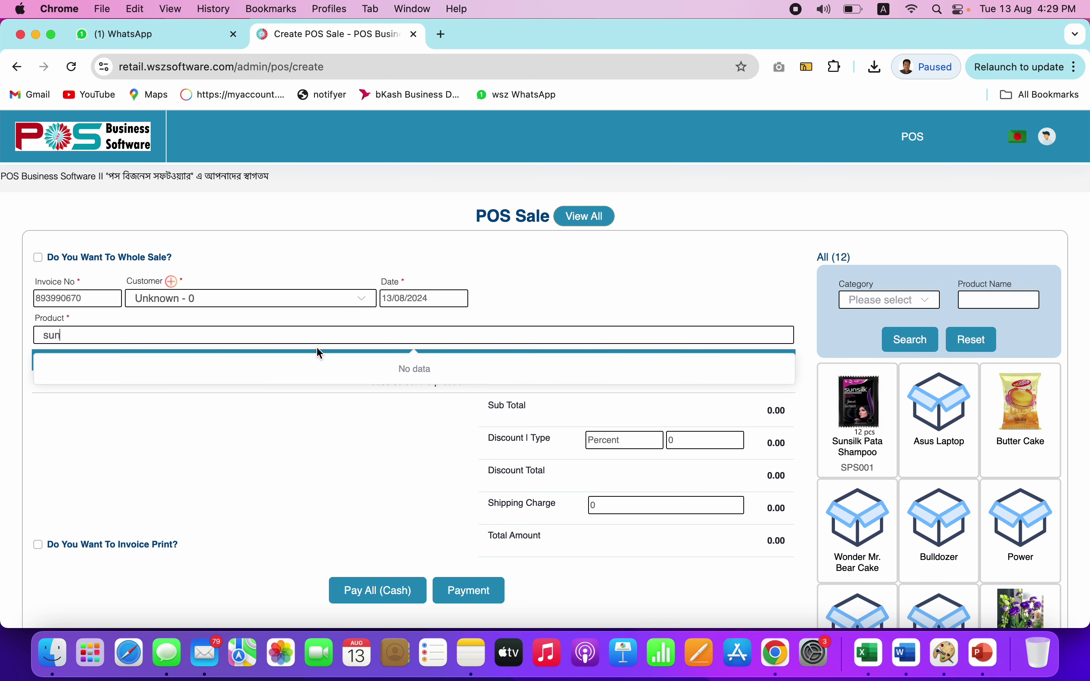
click(334, 337)
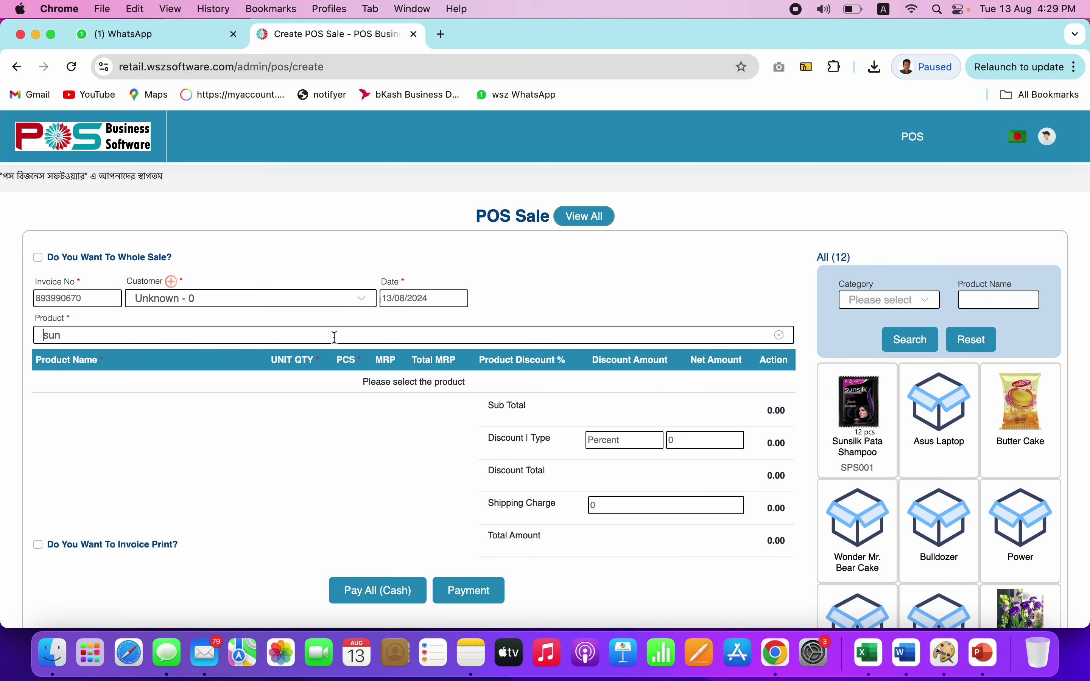
click(225, 381)
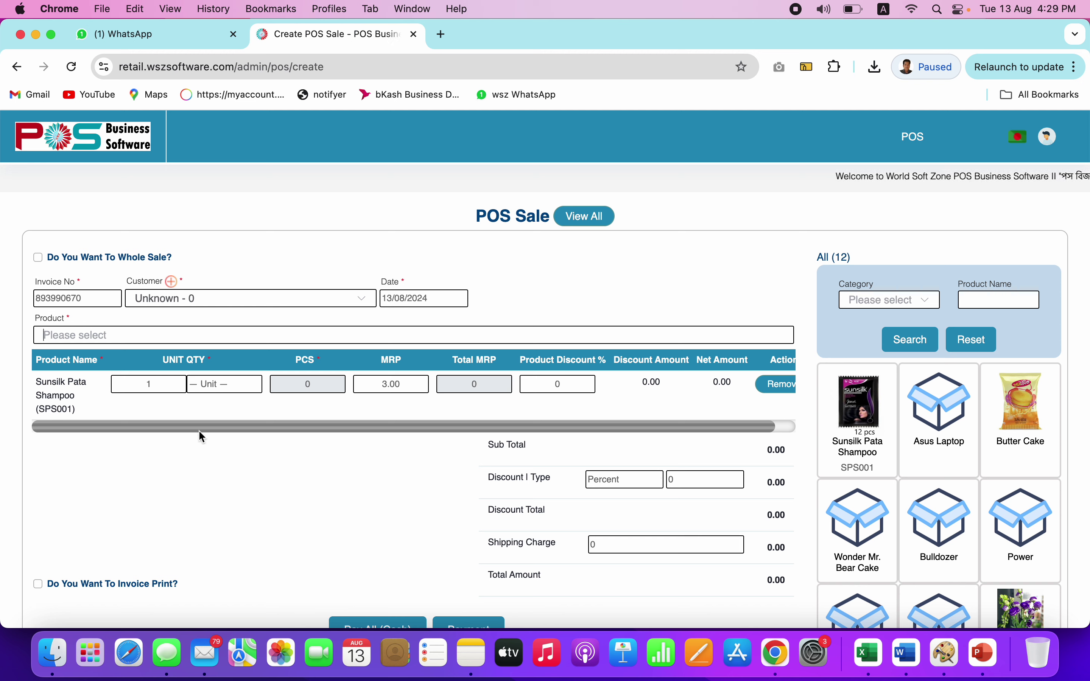
Look over the Customer dropdown and the Create Customer form, then reopen the customer list.
click(222, 292)
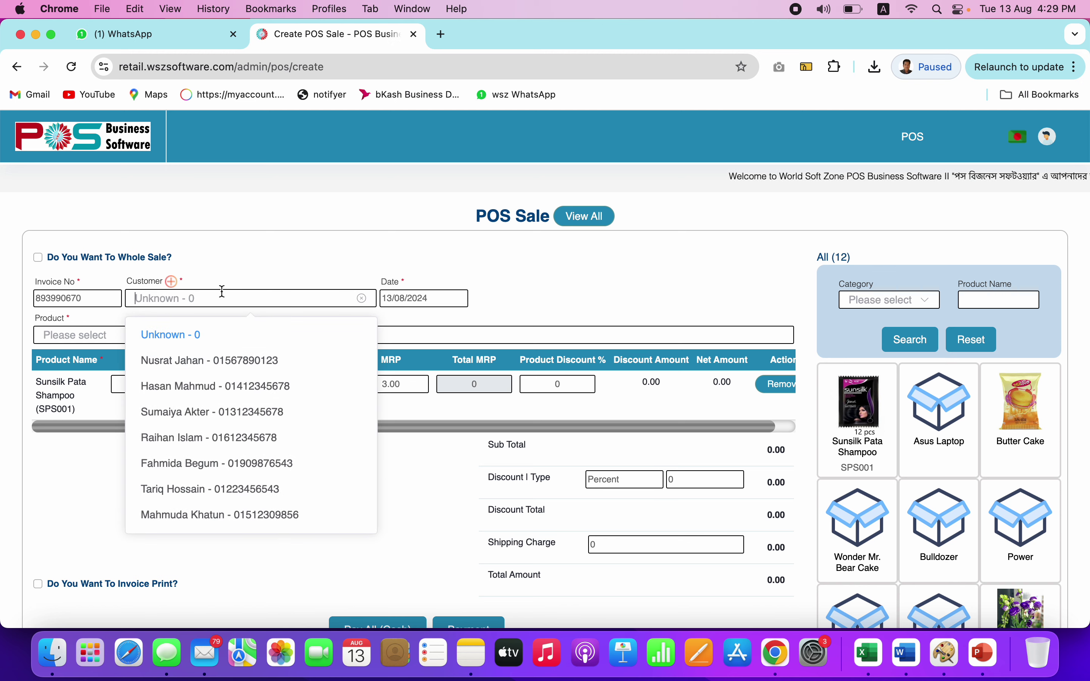
click(272, 245)
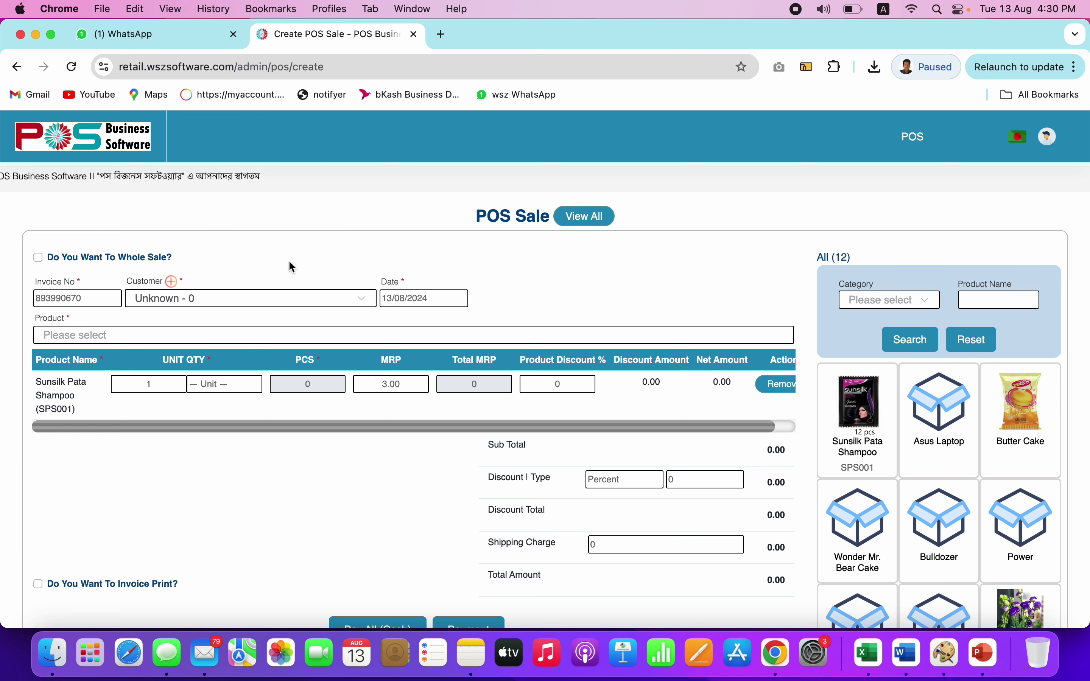
click(170, 283)
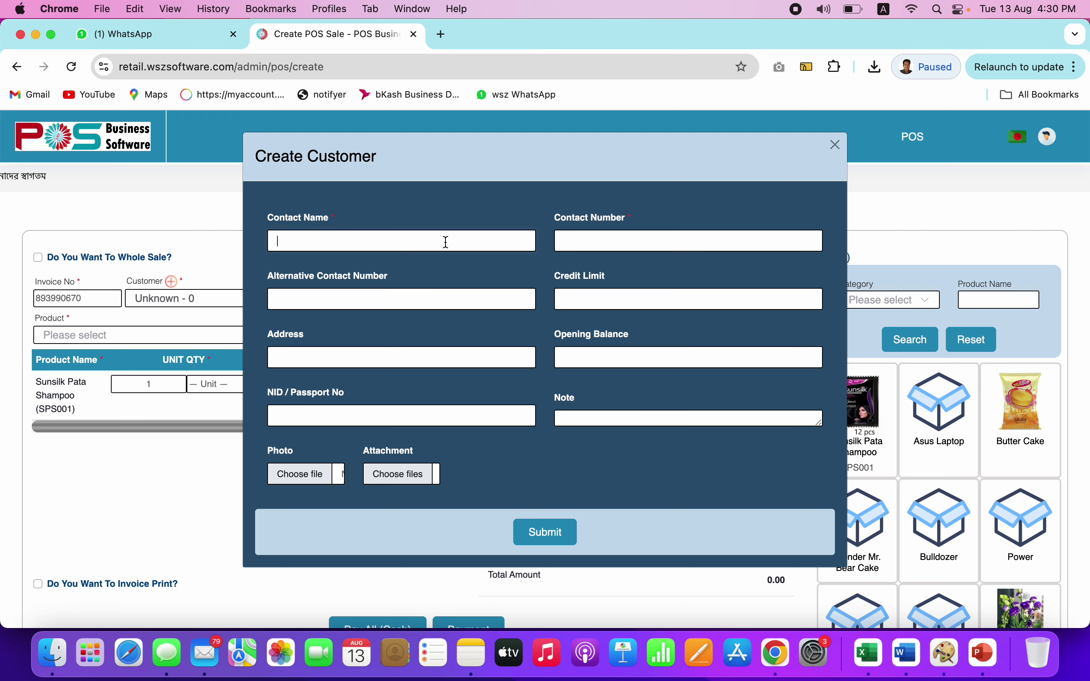
click(837, 147)
click(311, 302)
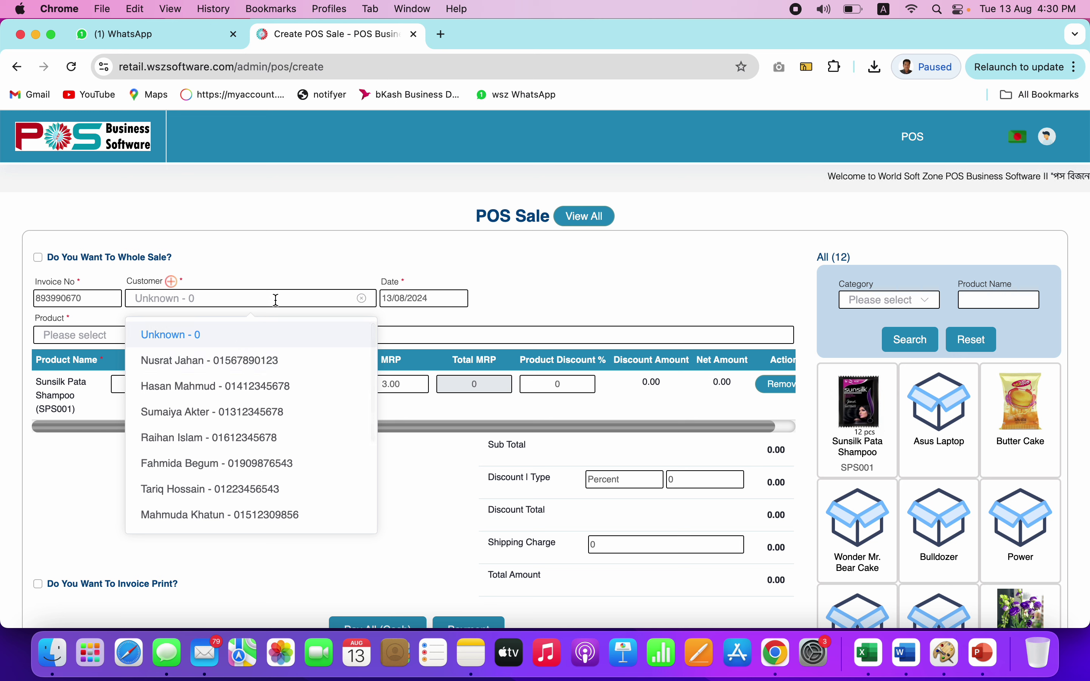
Set the customer found by searching 'so', then add Butter Cake as a second line.
text(soji)
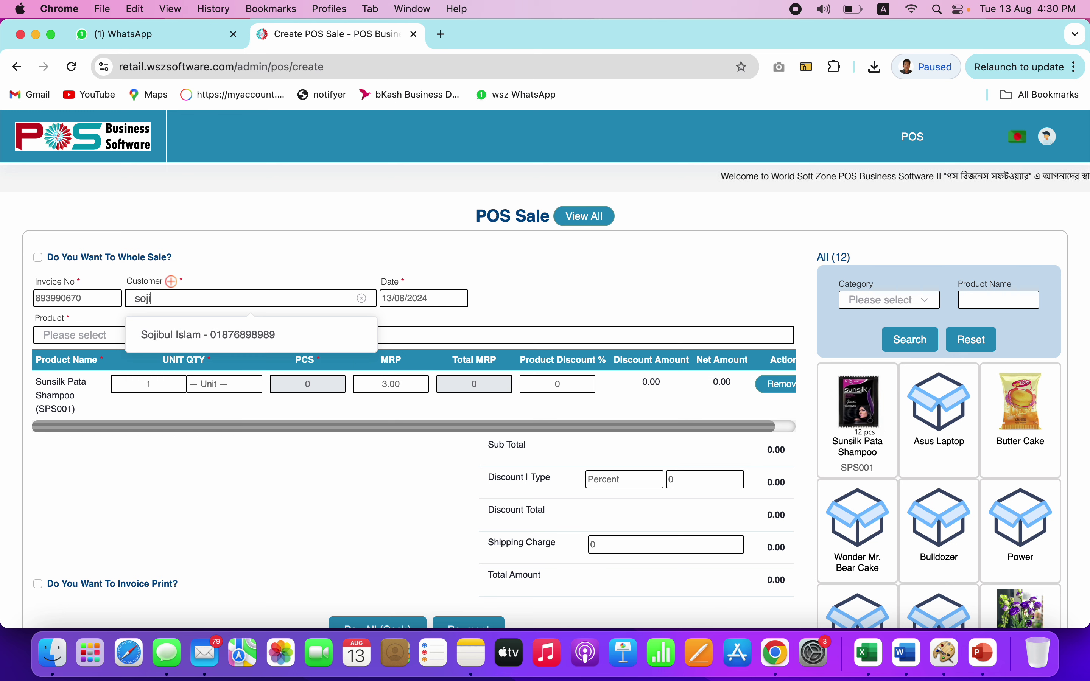
click(236, 336)
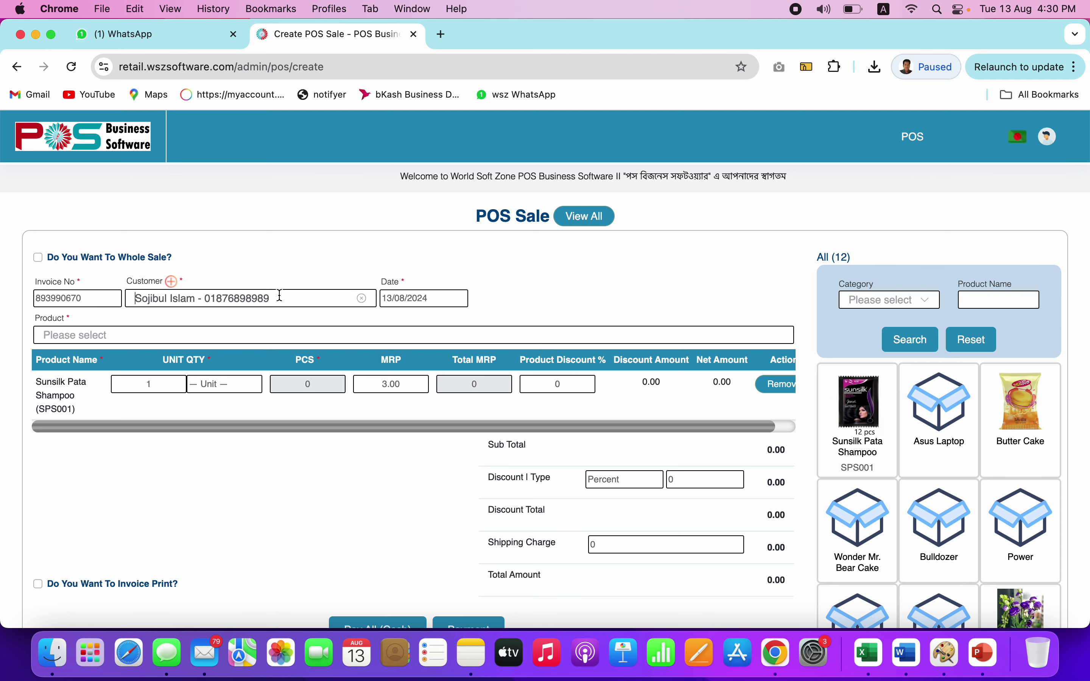
click(173, 282)
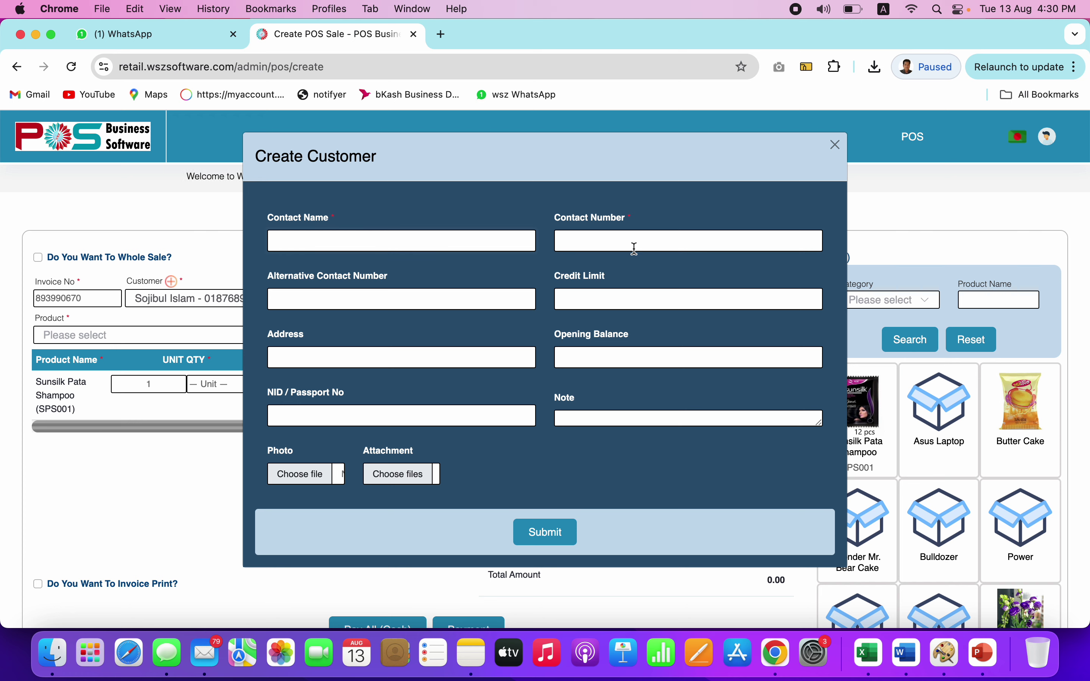
click(839, 146)
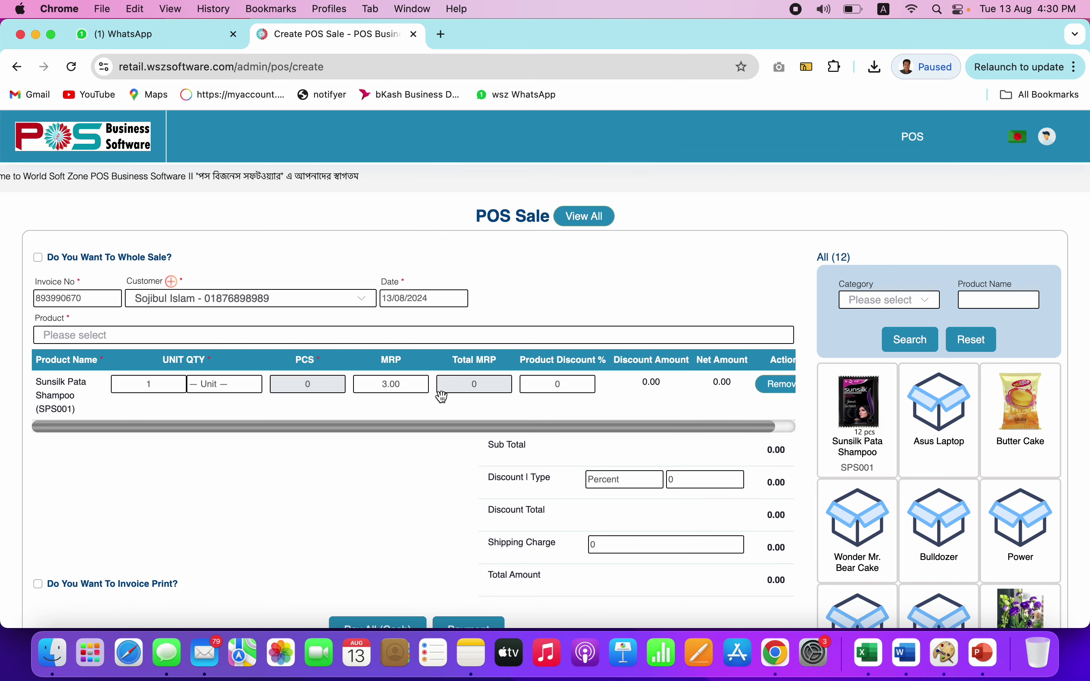
click(1039, 406)
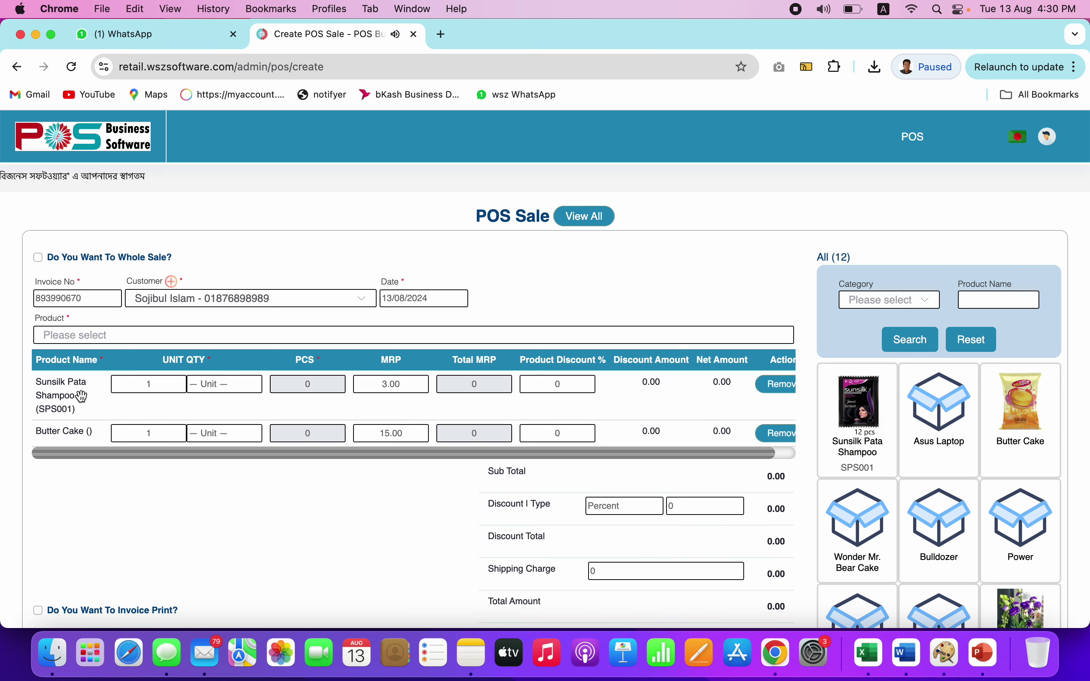
click(218, 381)
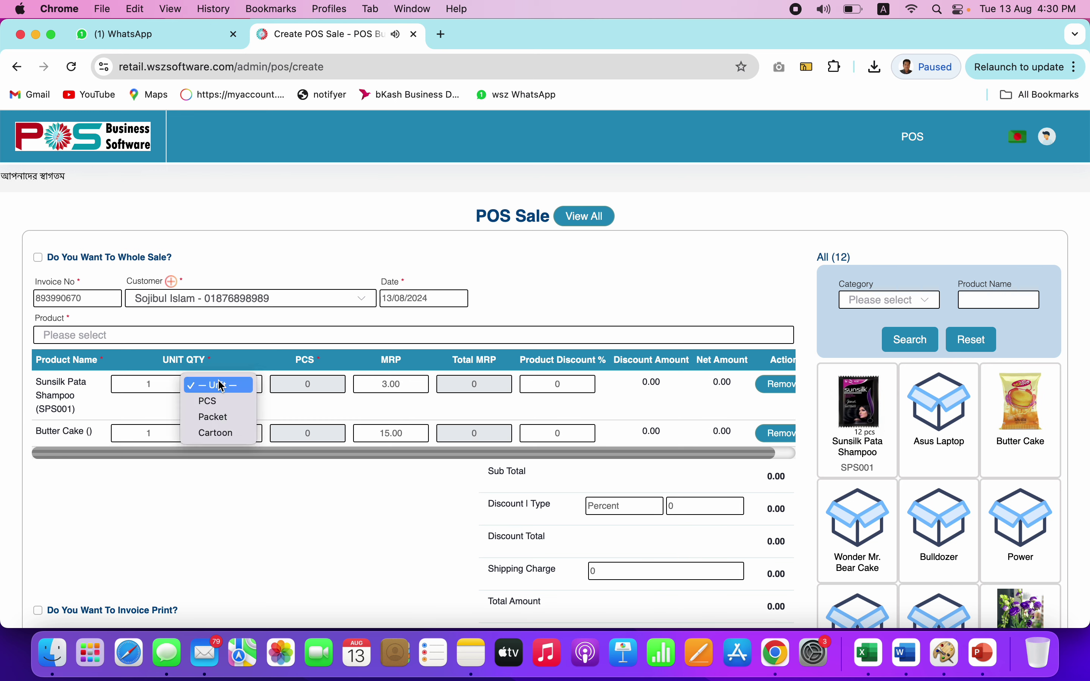
Set the shampoo line's unit to Packet and Butter Cake's to PCS, totalling 51.00.
click(221, 423)
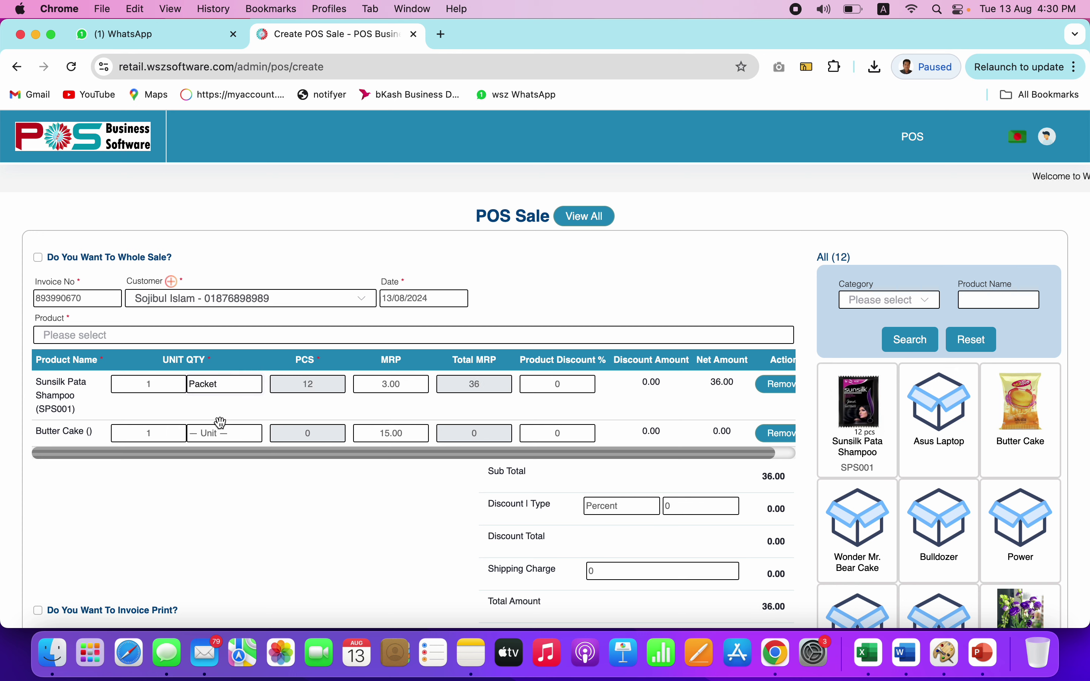
click(229, 434)
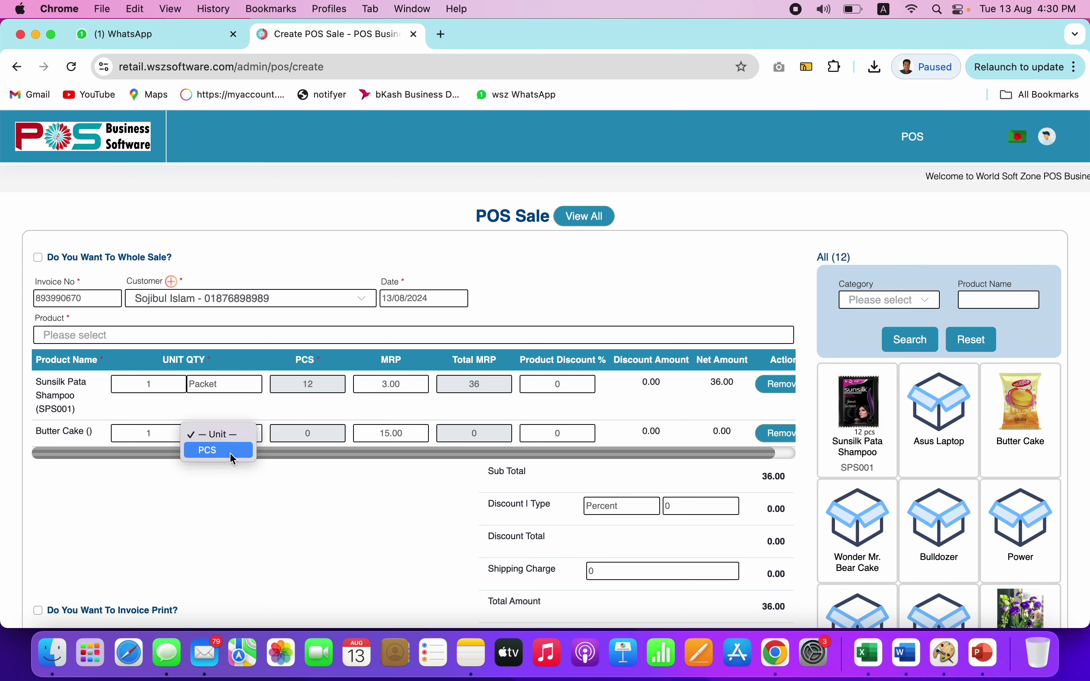
click(230, 452)
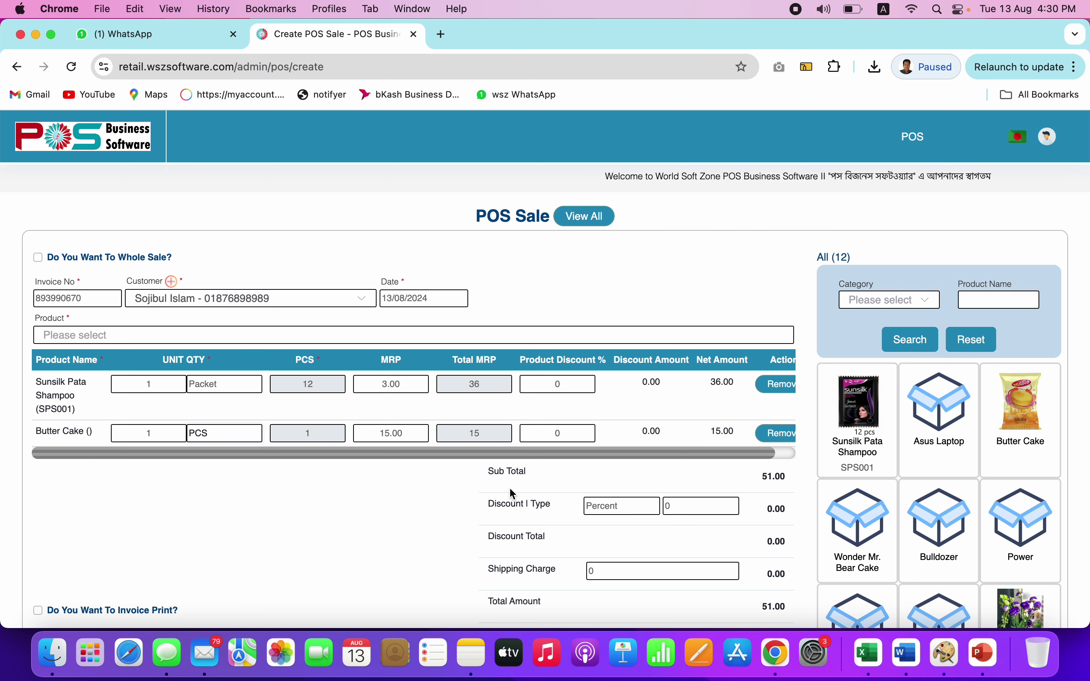
click(785, 453)
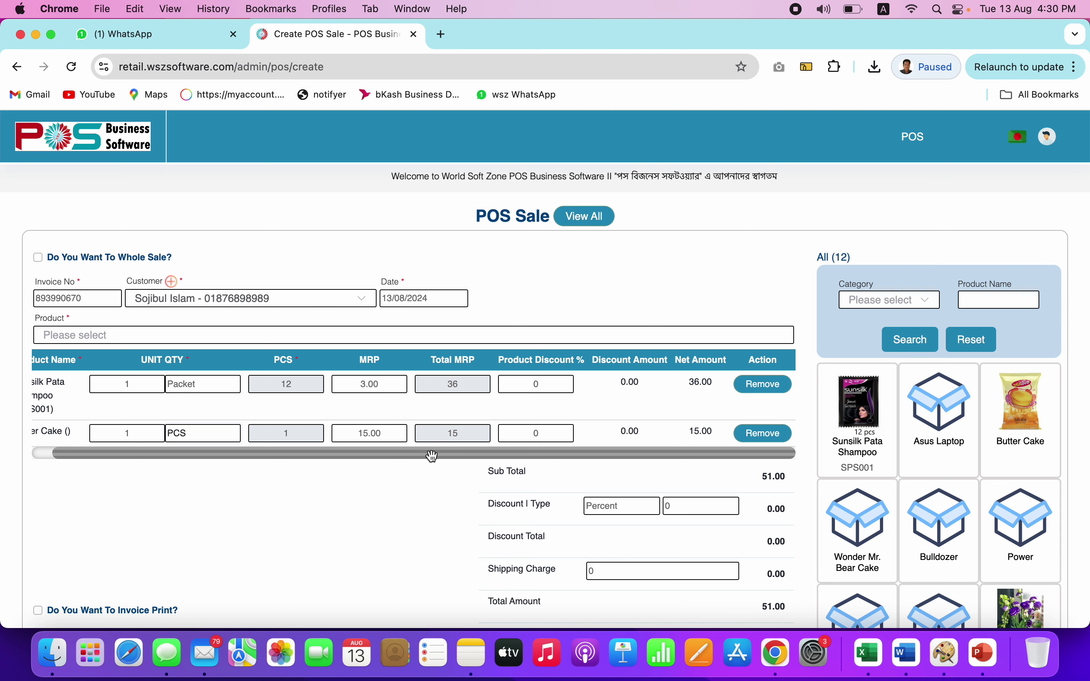
scroll(604, 464, down, 5)
scroll(644, 419, up, 3)
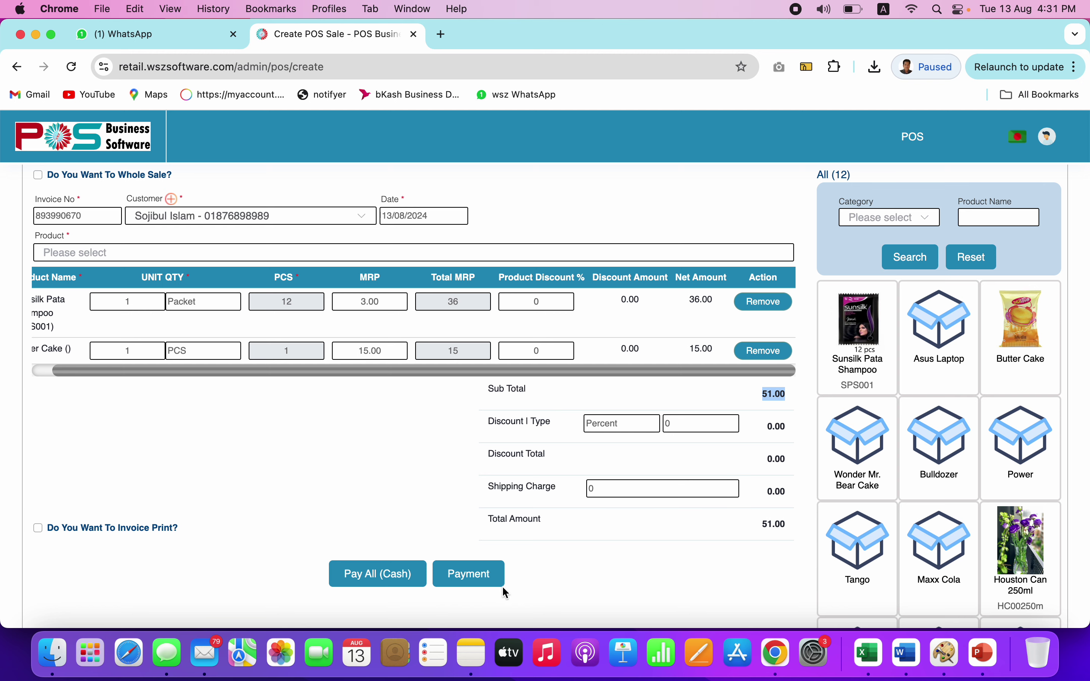
With invoice printing off, pay 100 in cash for the 51.00 sale and save it.
click(479, 580)
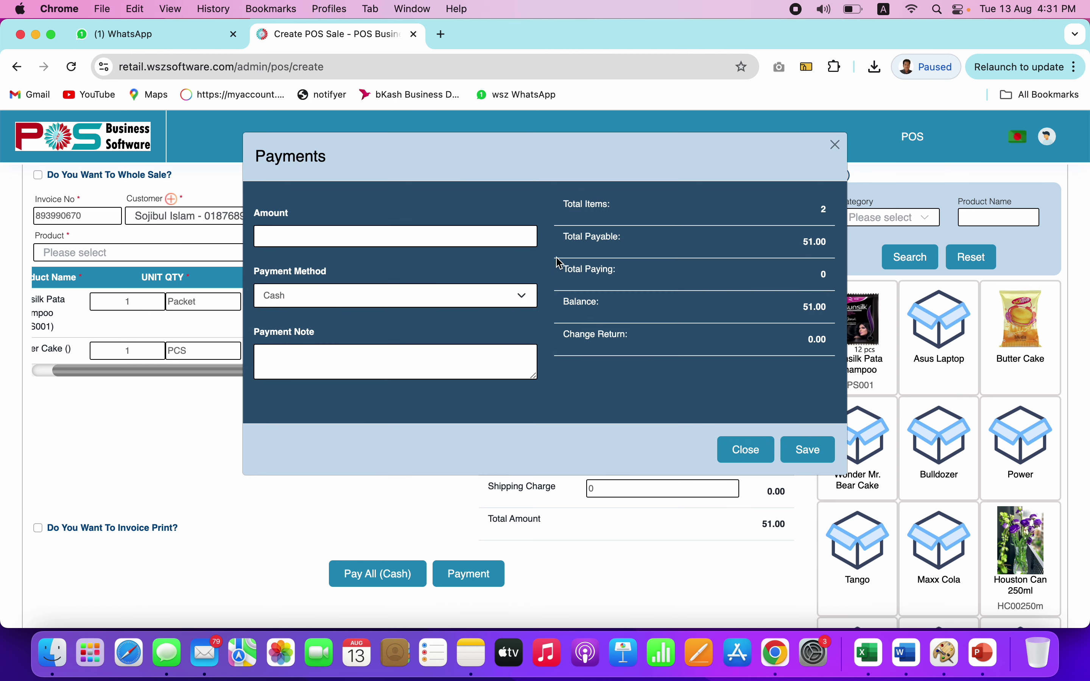
click(752, 460)
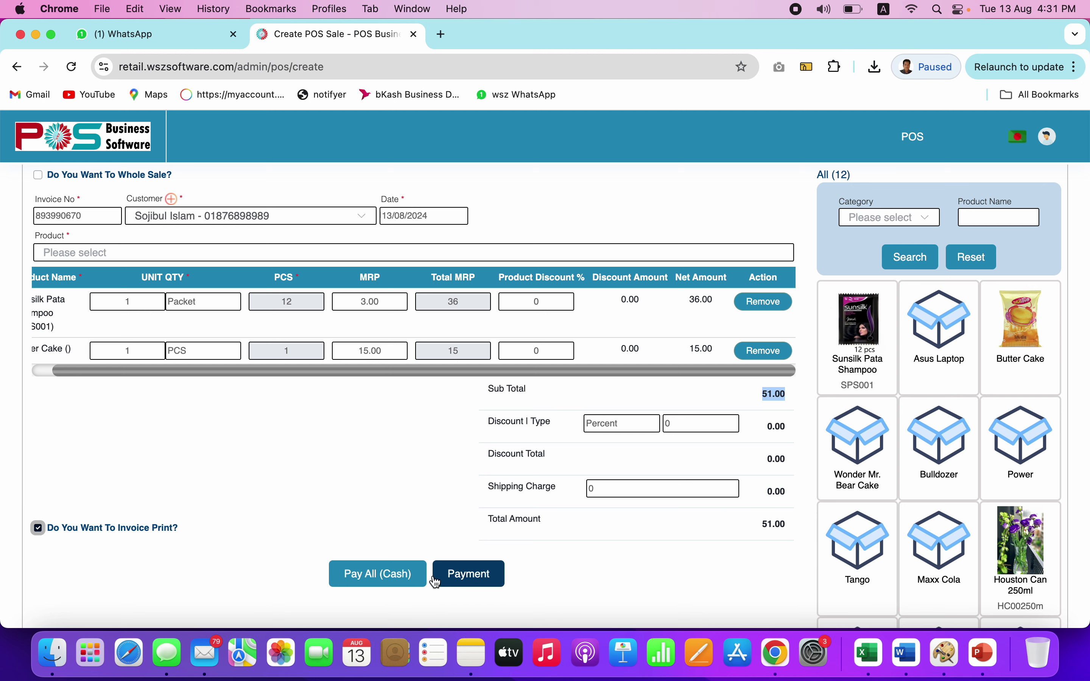
click(136, 527)
click(464, 570)
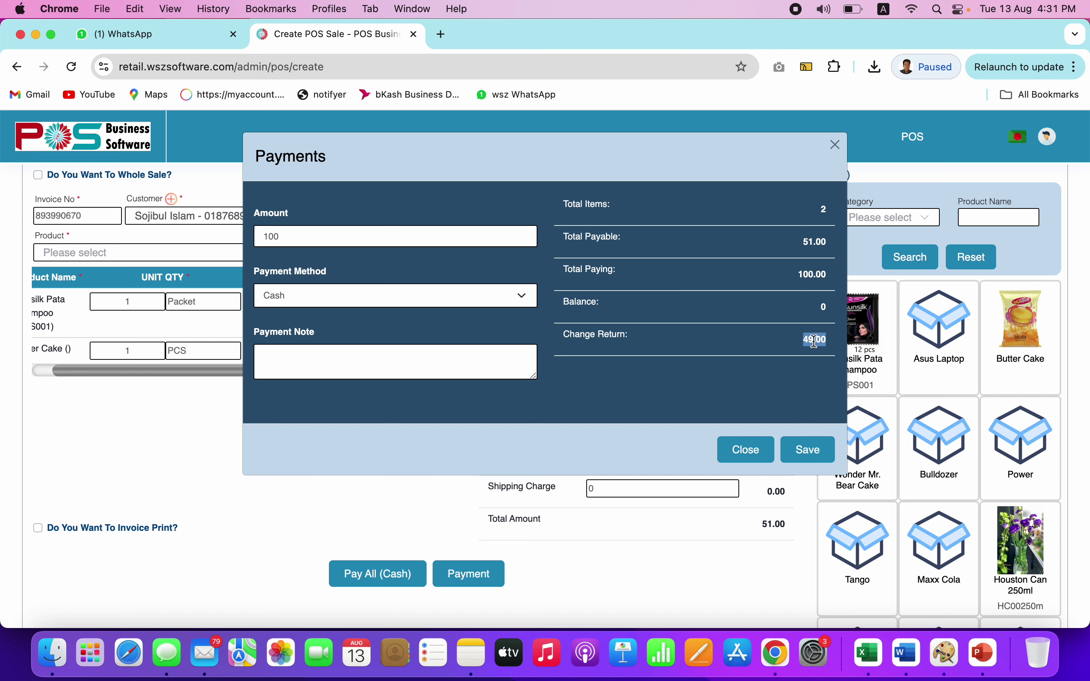
click(815, 452)
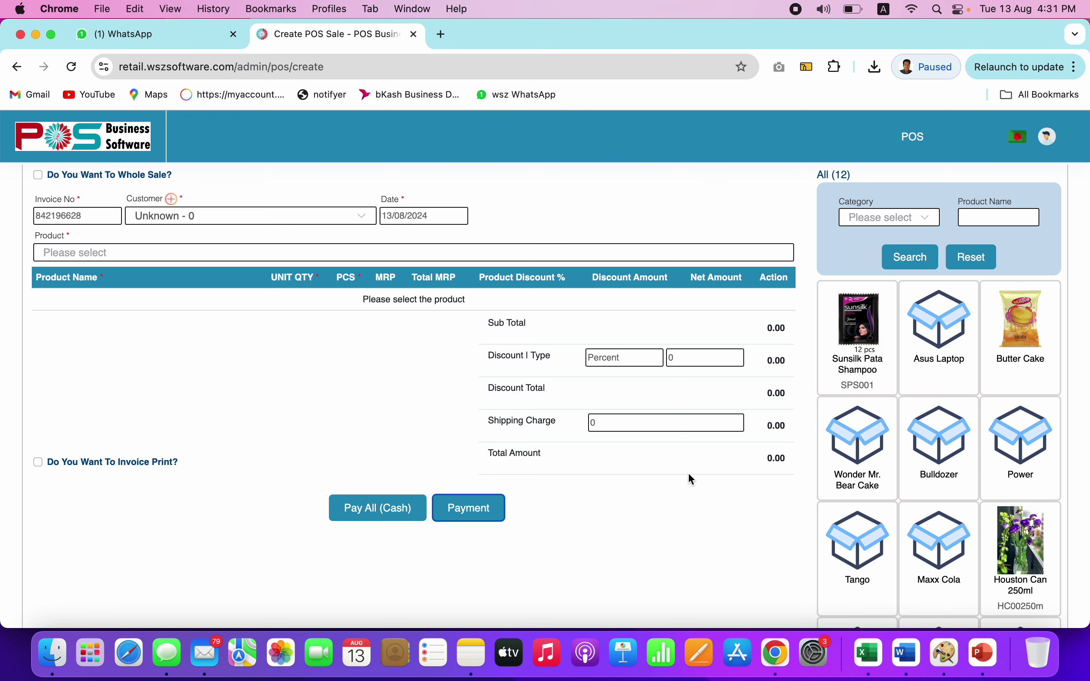
Mark the next sale as wholesale and open Sale All List via View All.
scroll(691, 475, up, 4)
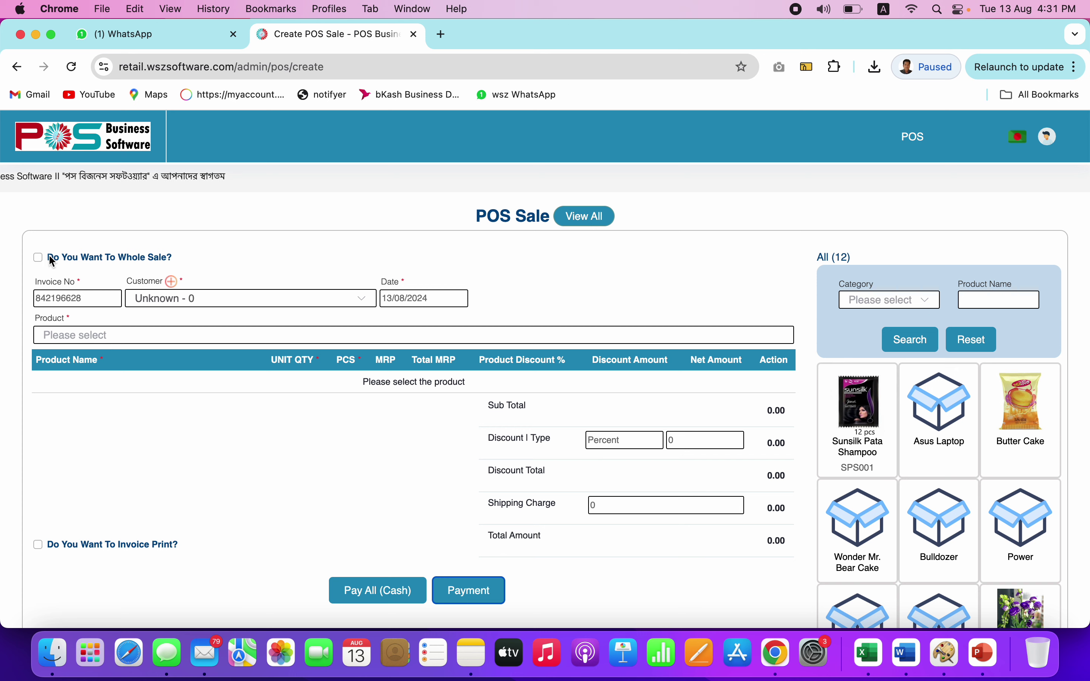
click(39, 257)
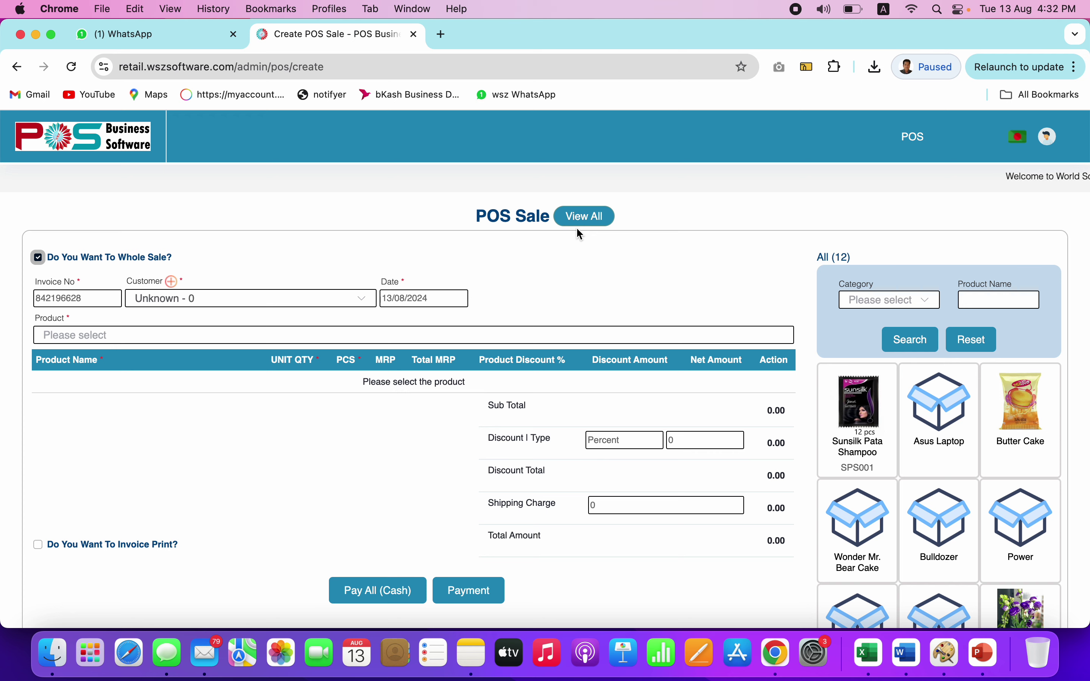
click(585, 216)
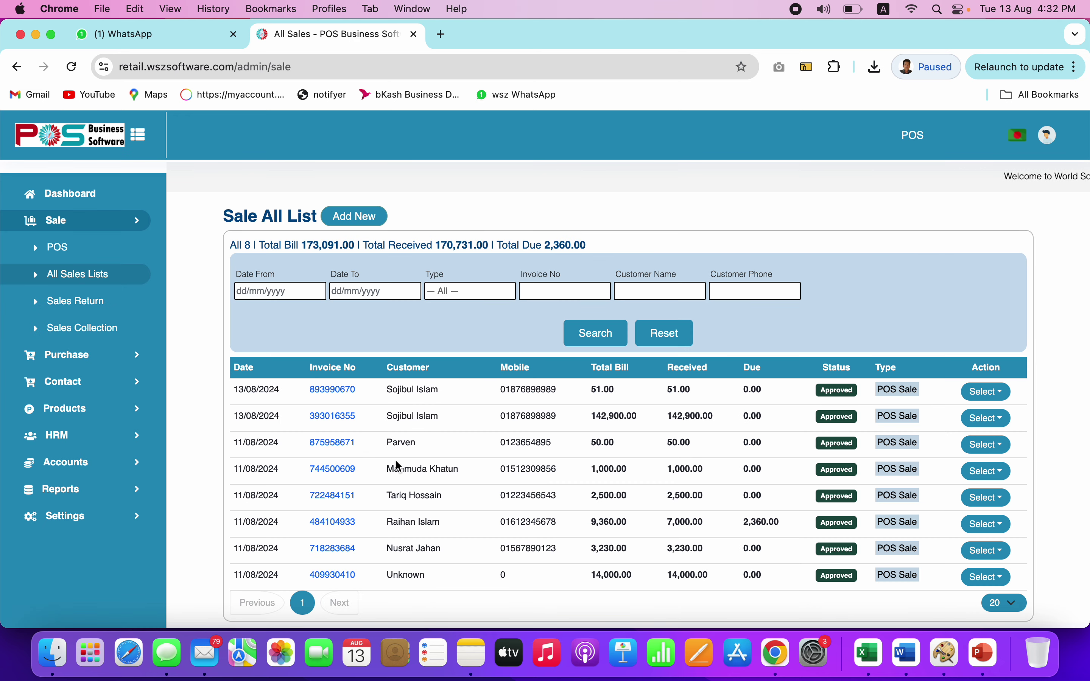
Filter the sales list by Whole Sale type, then by POS Sale.
click(481, 297)
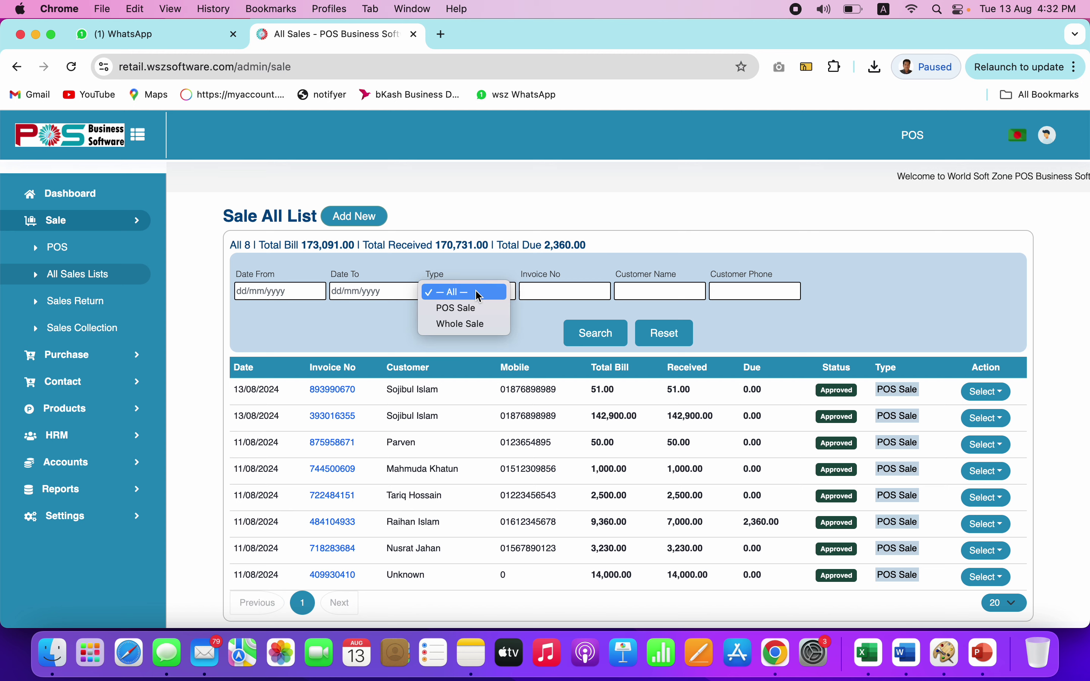
click(462, 324)
click(606, 341)
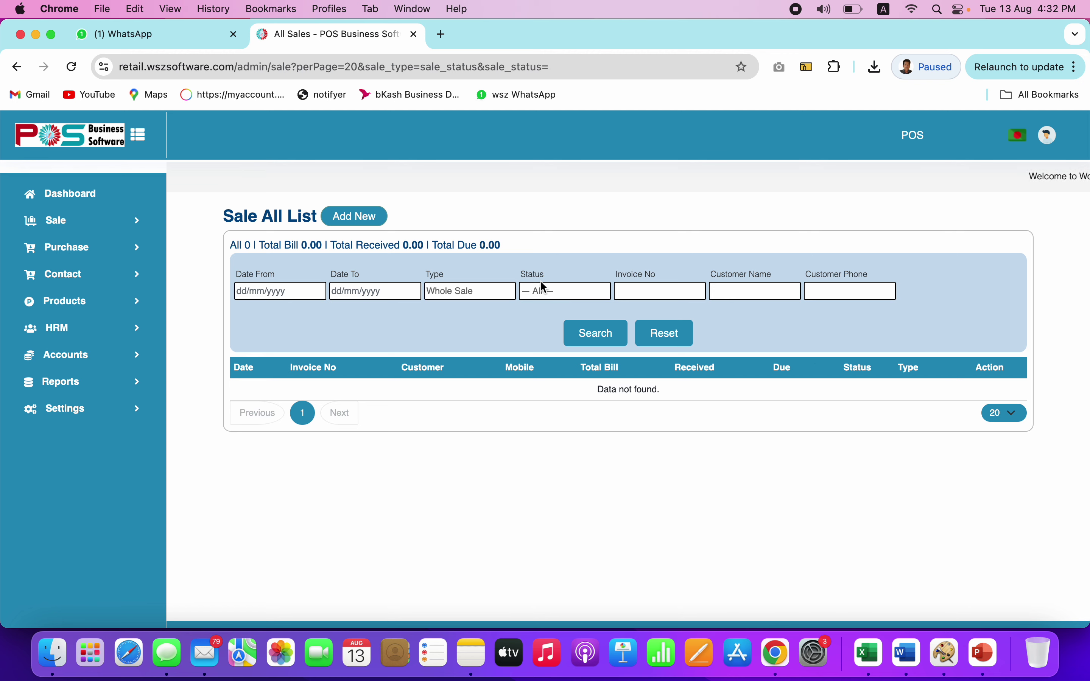
click(487, 300)
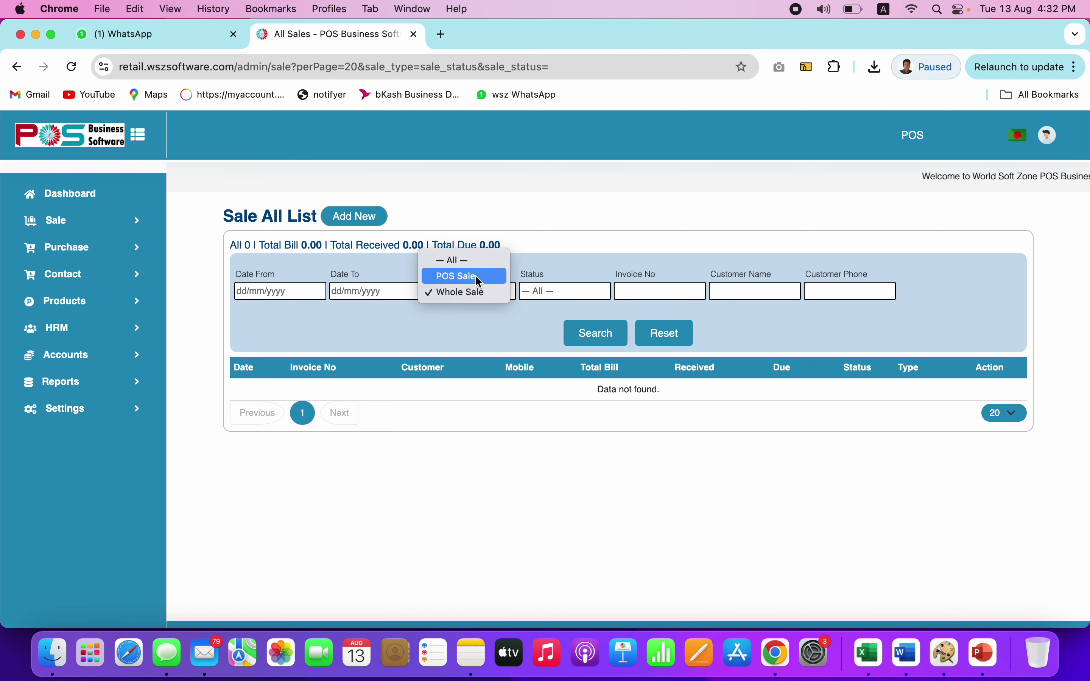
click(464, 276)
click(590, 346)
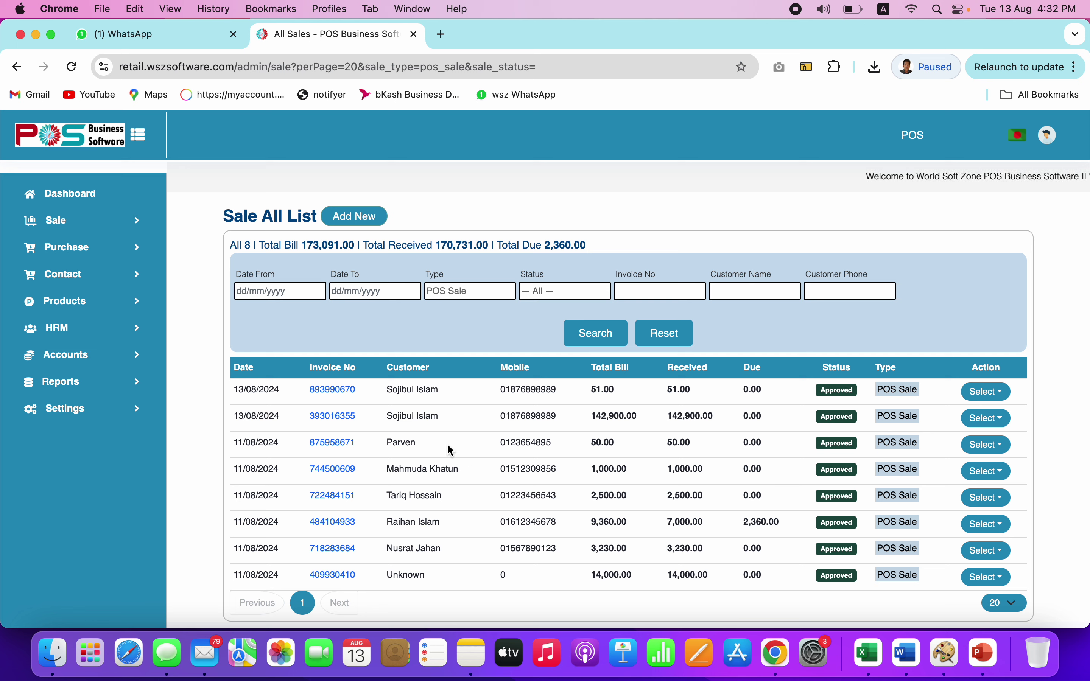
Start an invoice return for the 51.00 sale from its Select menu.
click(137, 221)
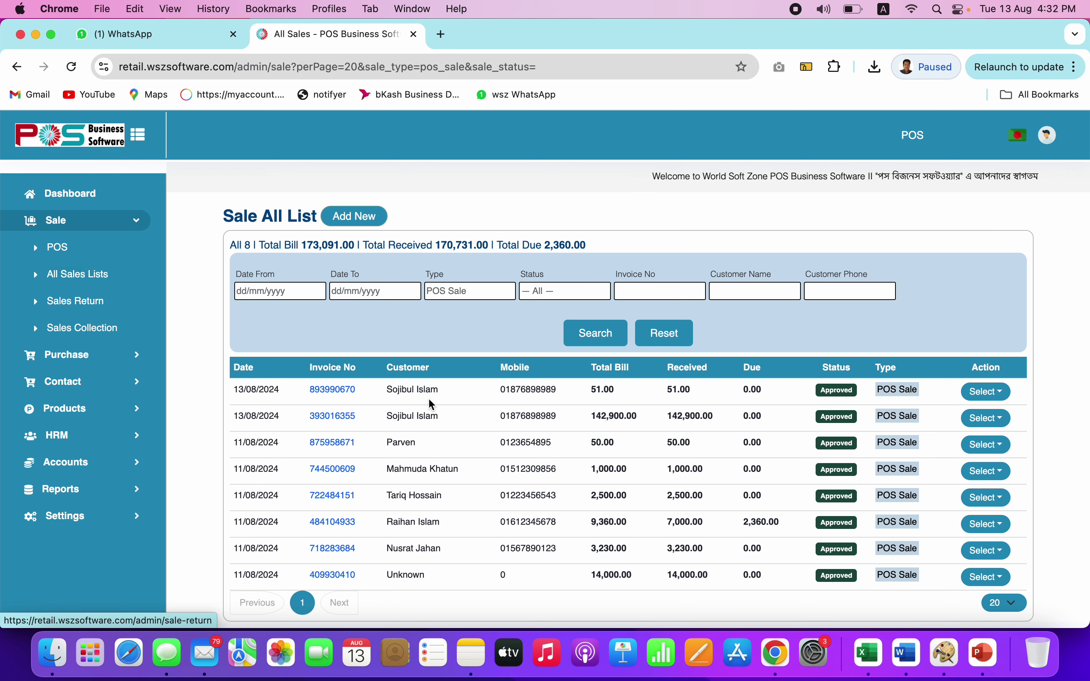
click(987, 393)
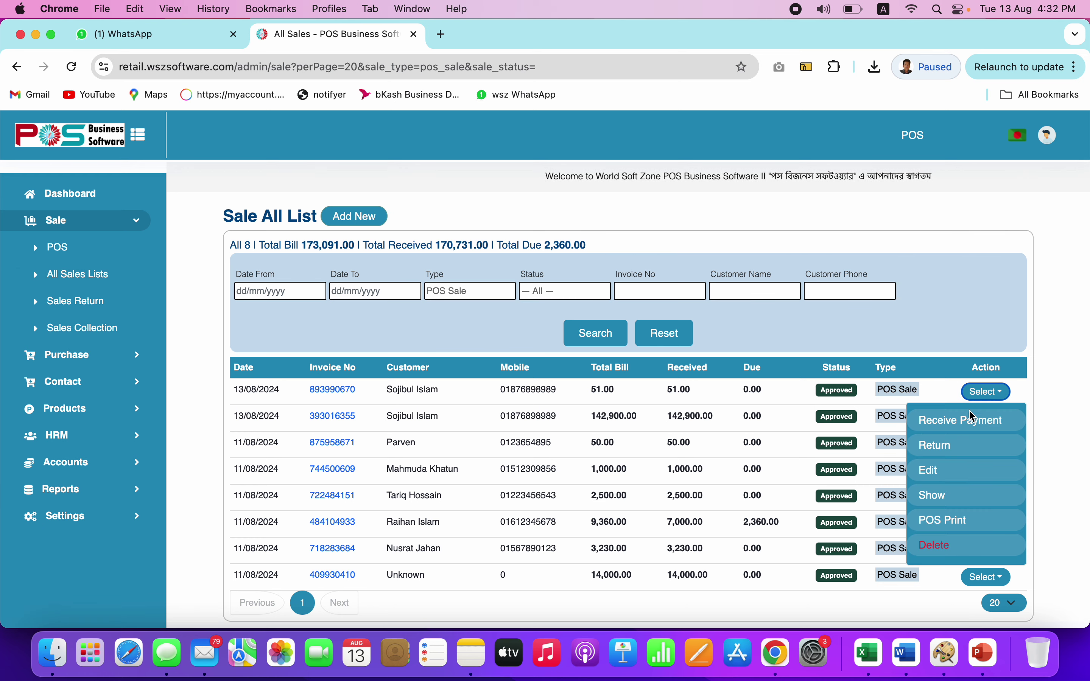
click(956, 450)
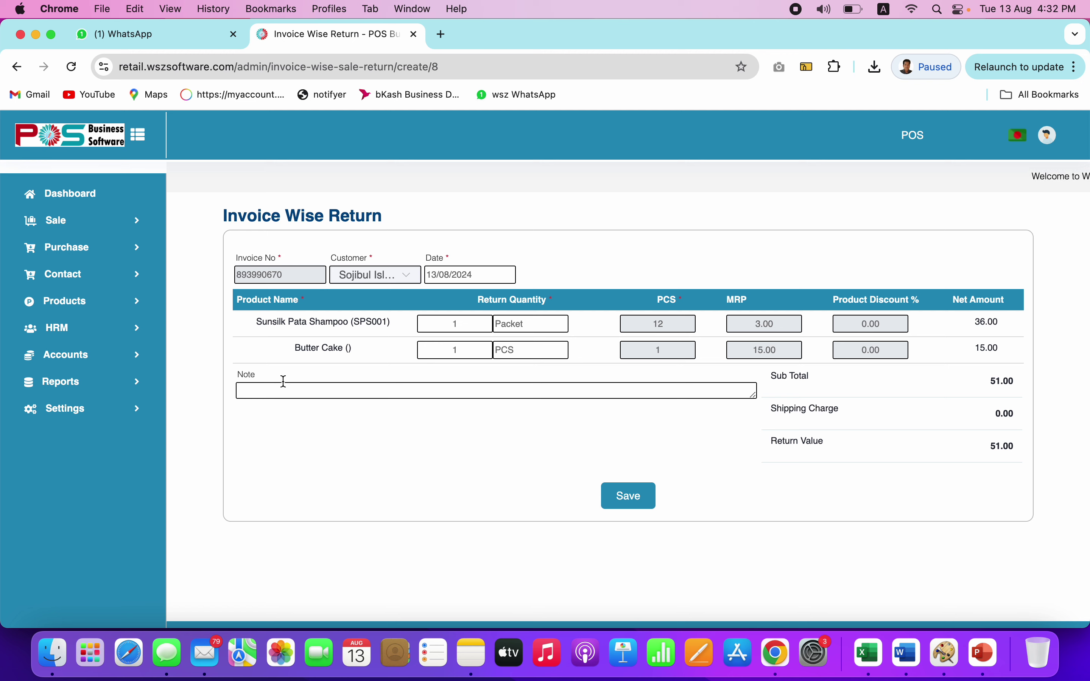
Start a new sale return, check its product and customer choices, then open Sales Collection.
click(97, 225)
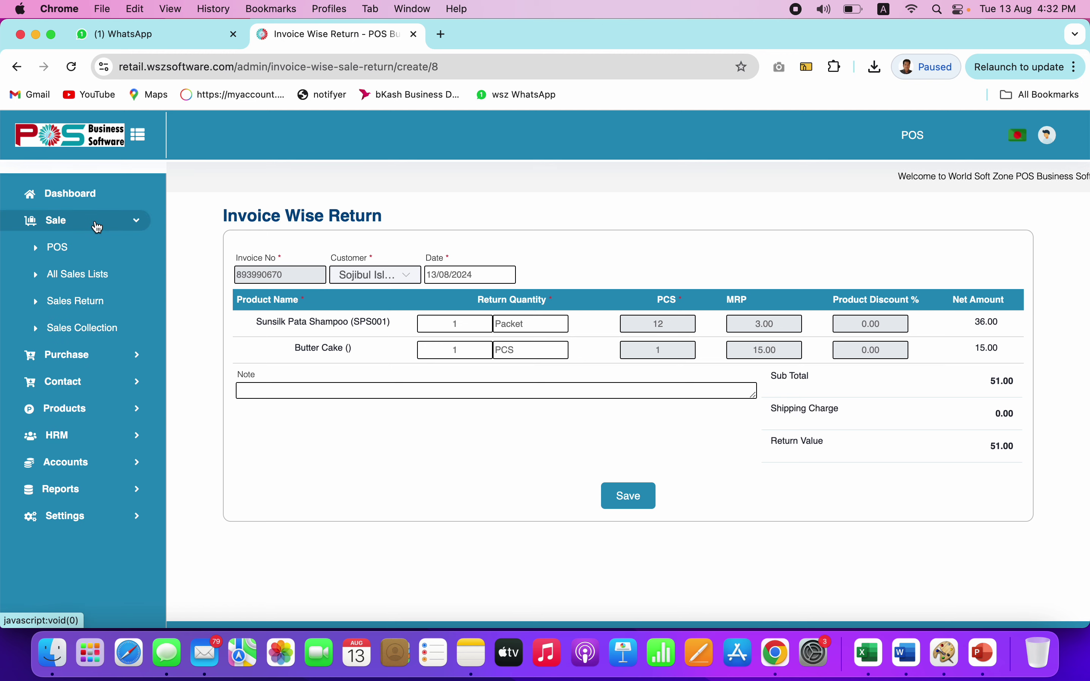
click(100, 309)
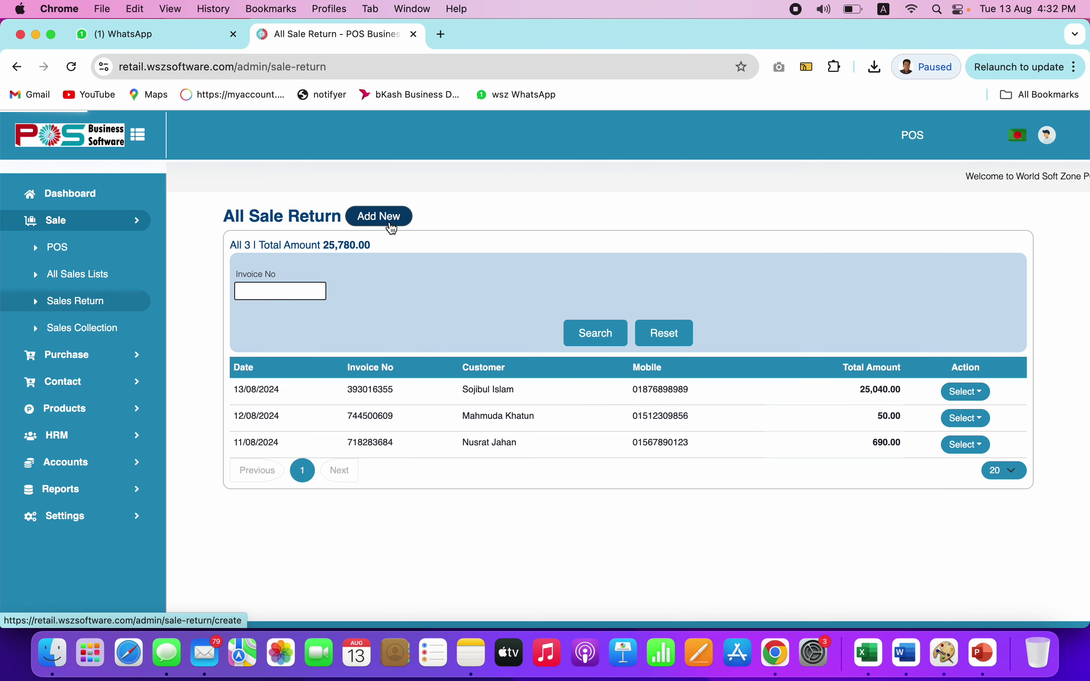
click(393, 229)
click(447, 307)
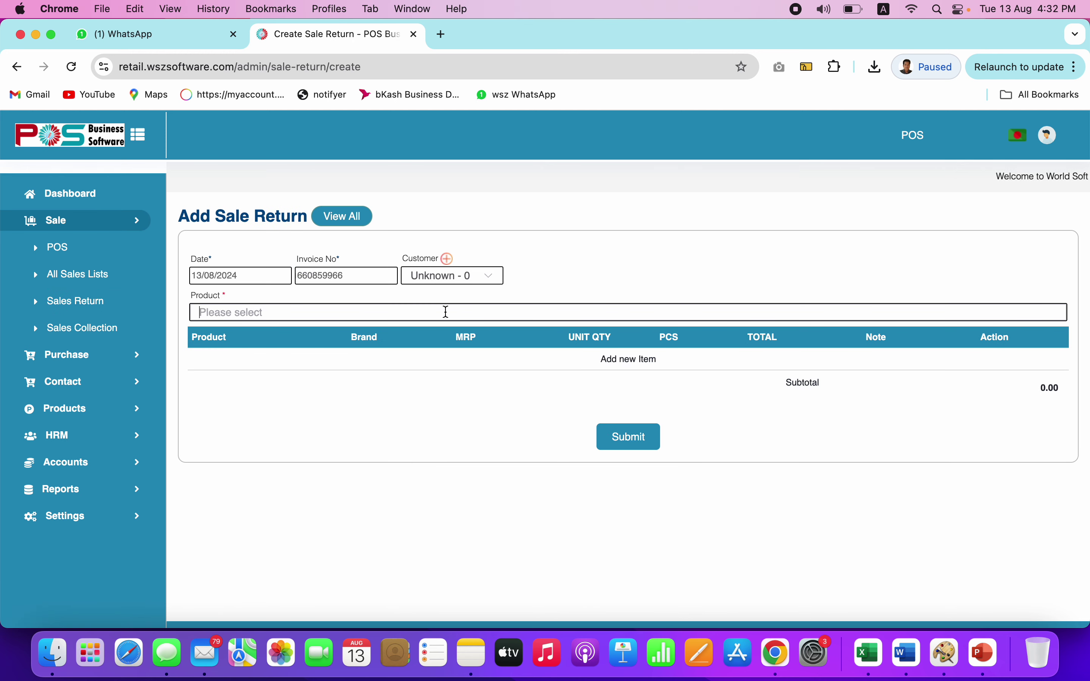
click(456, 276)
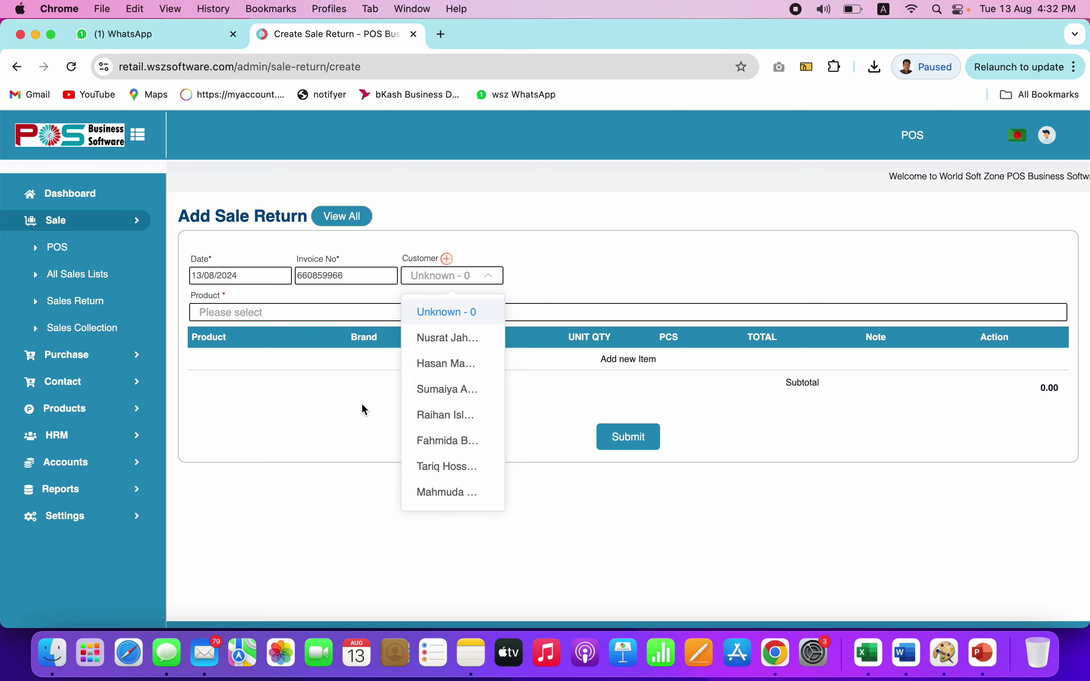
click(364, 429)
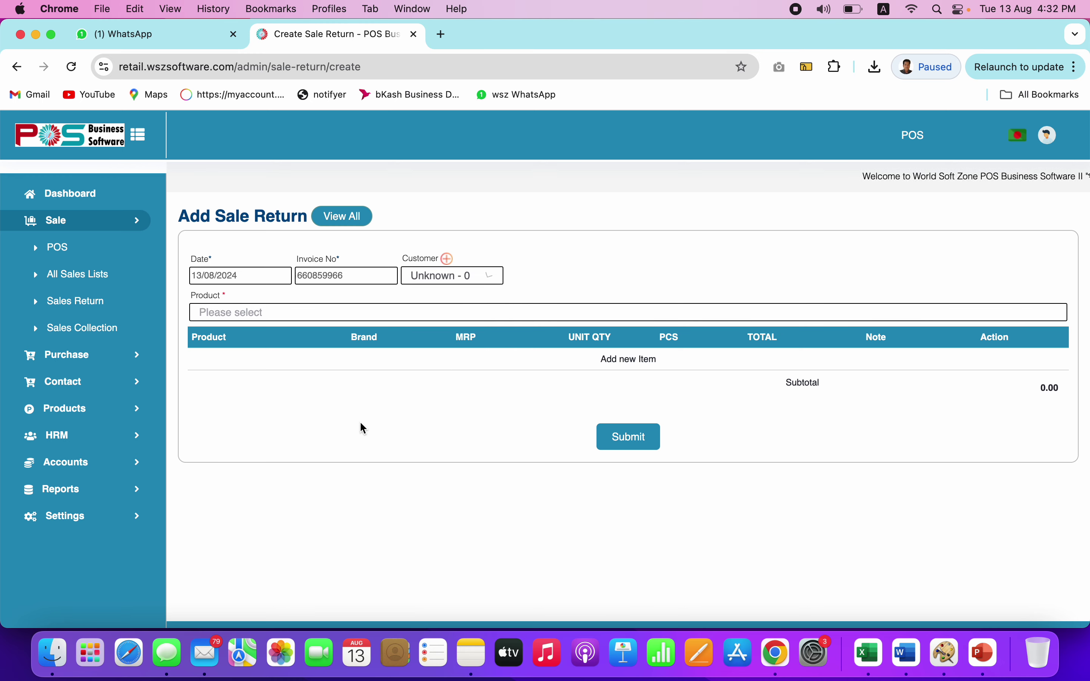
click(101, 338)
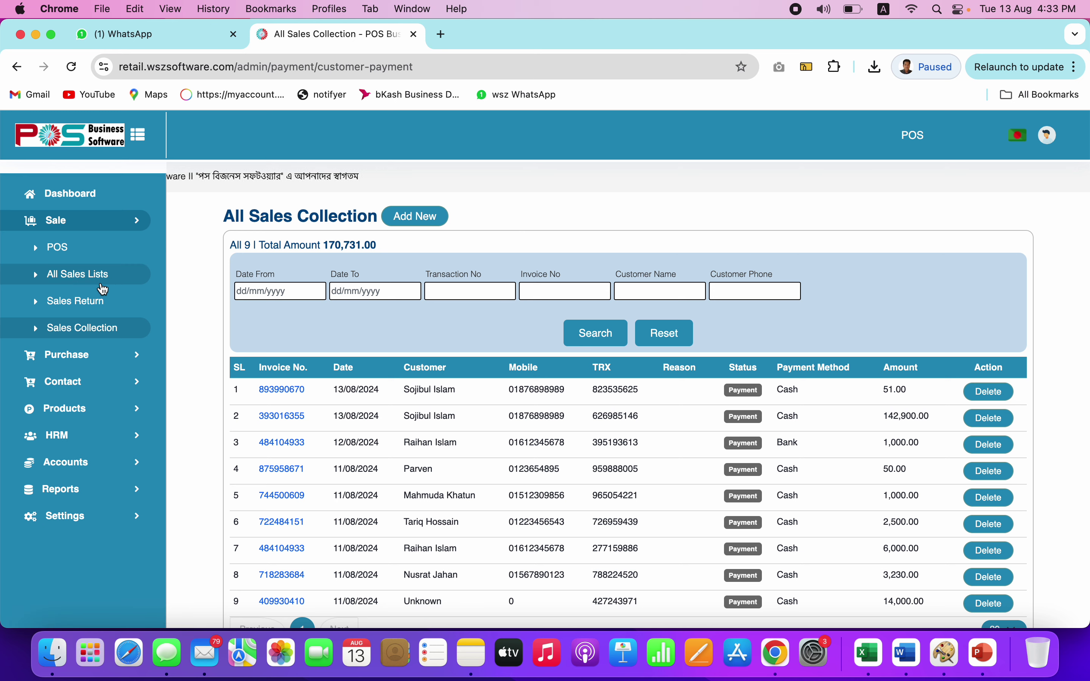
Switch to All Sales List and back to the Sales Collection list.
click(93, 275)
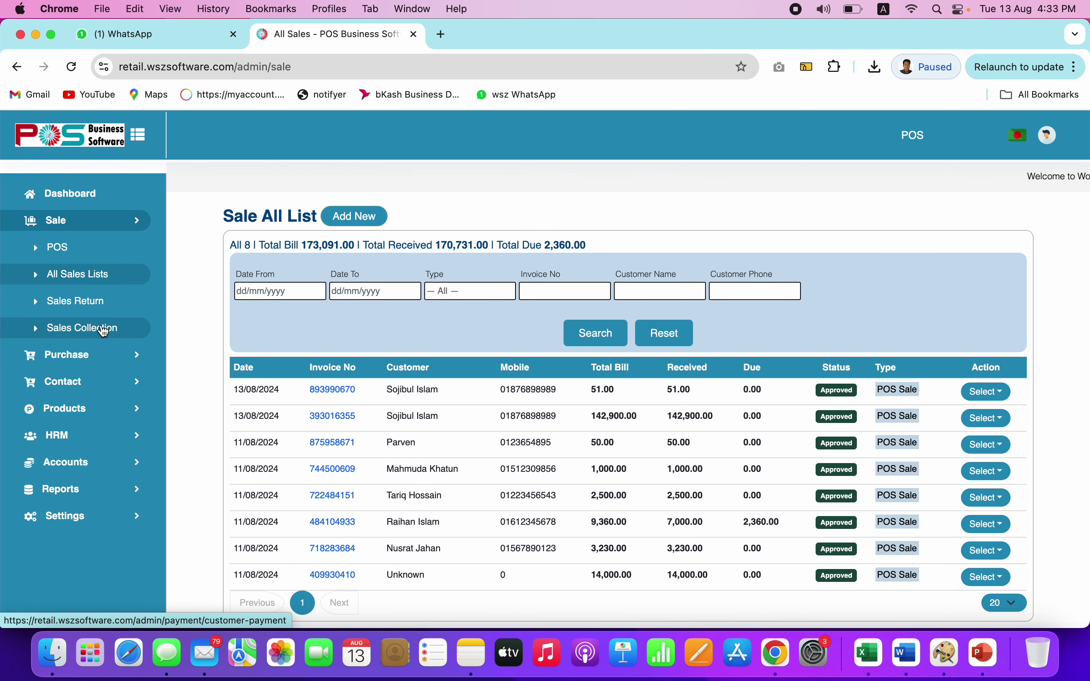
click(104, 335)
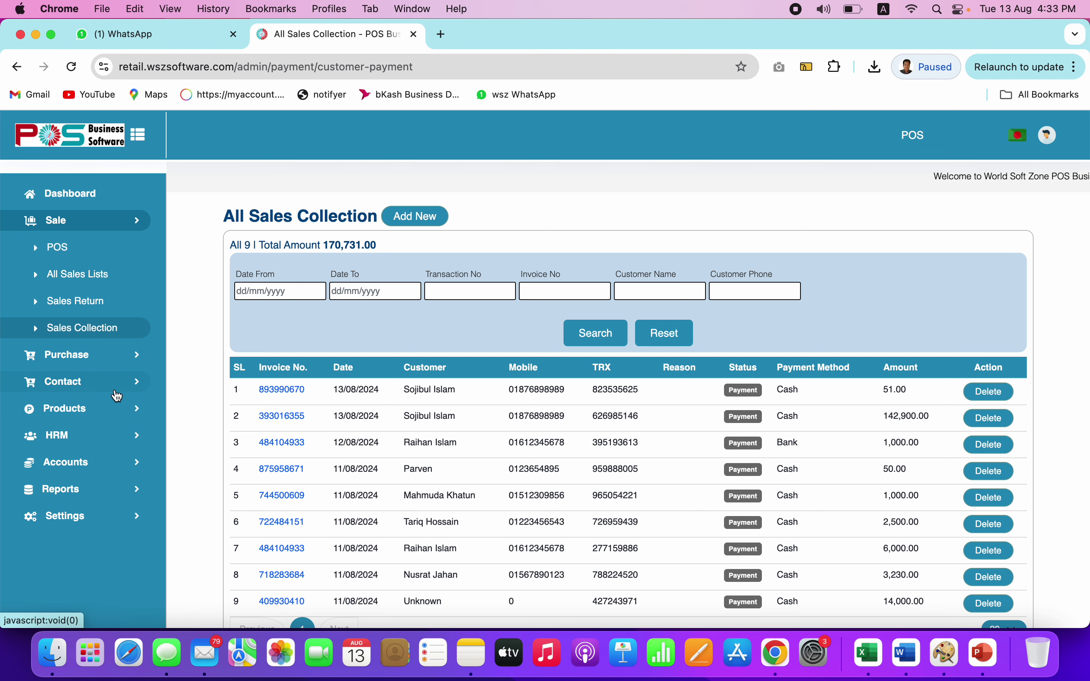
Browse Contact > Customer and the Sale menu, then load the Dashboard via the logo.
click(106, 382)
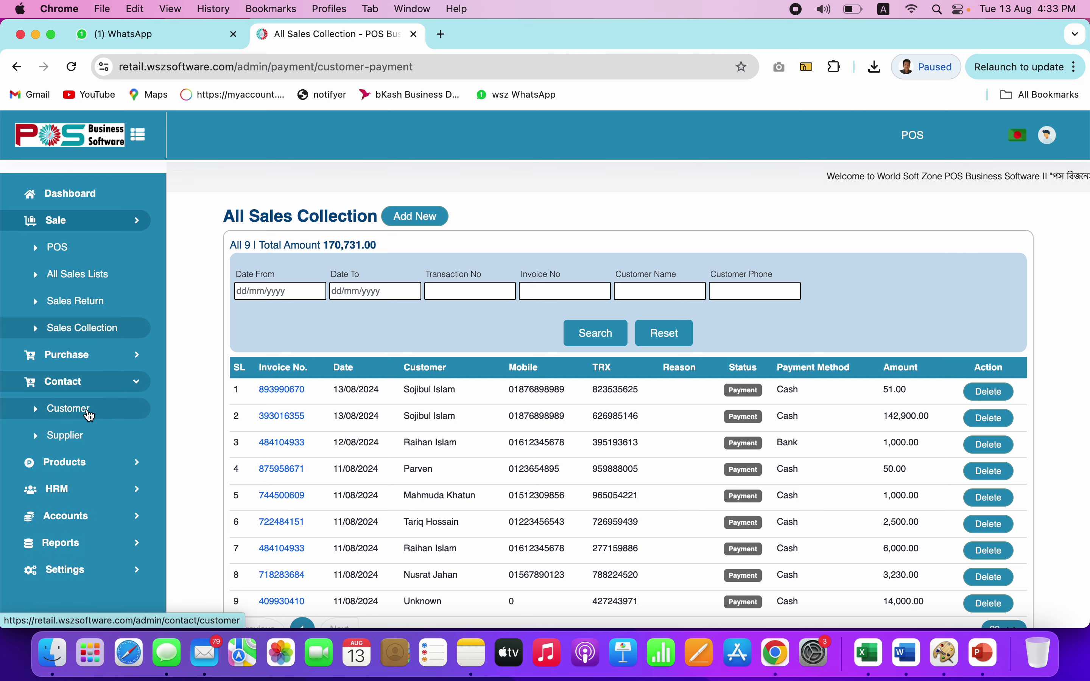
click(106, 409)
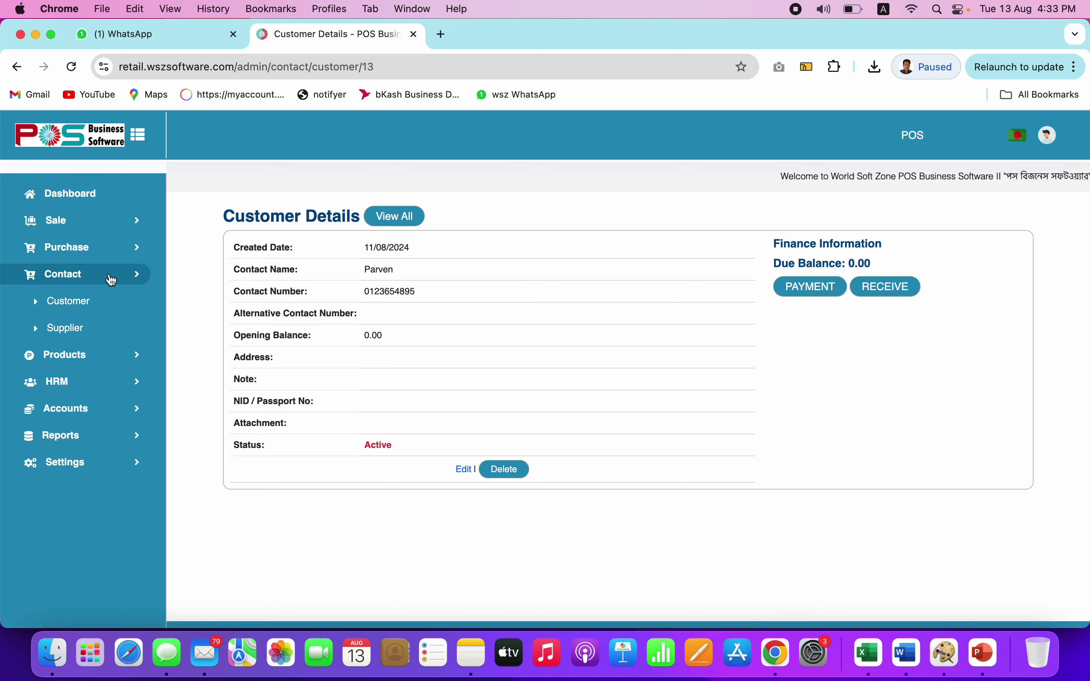
click(116, 226)
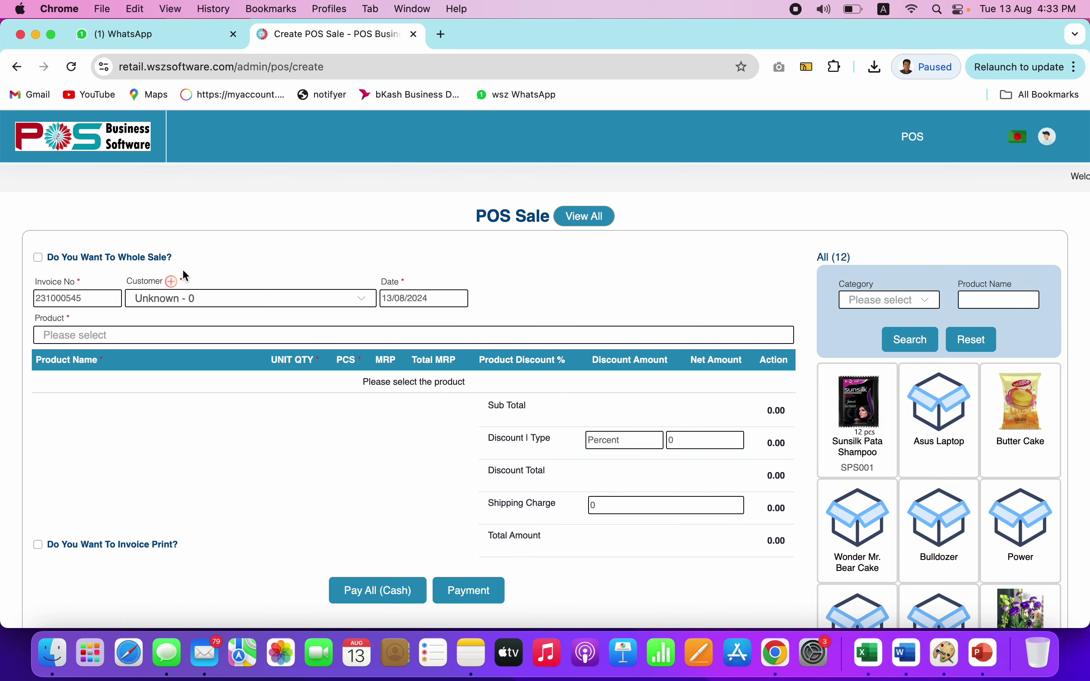
click(111, 149)
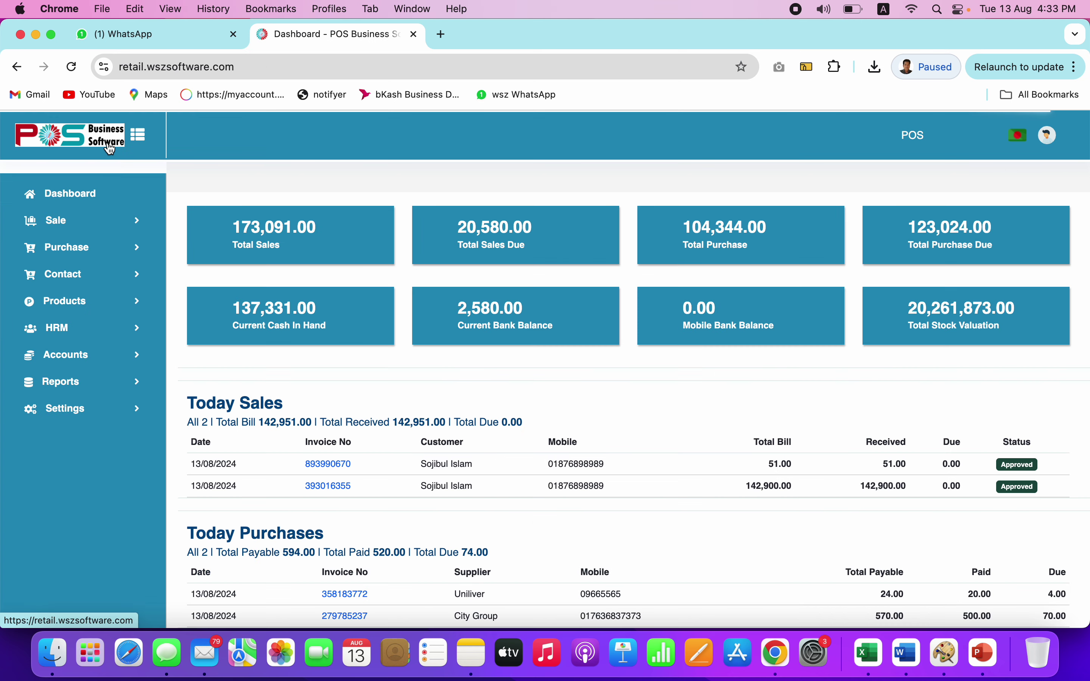